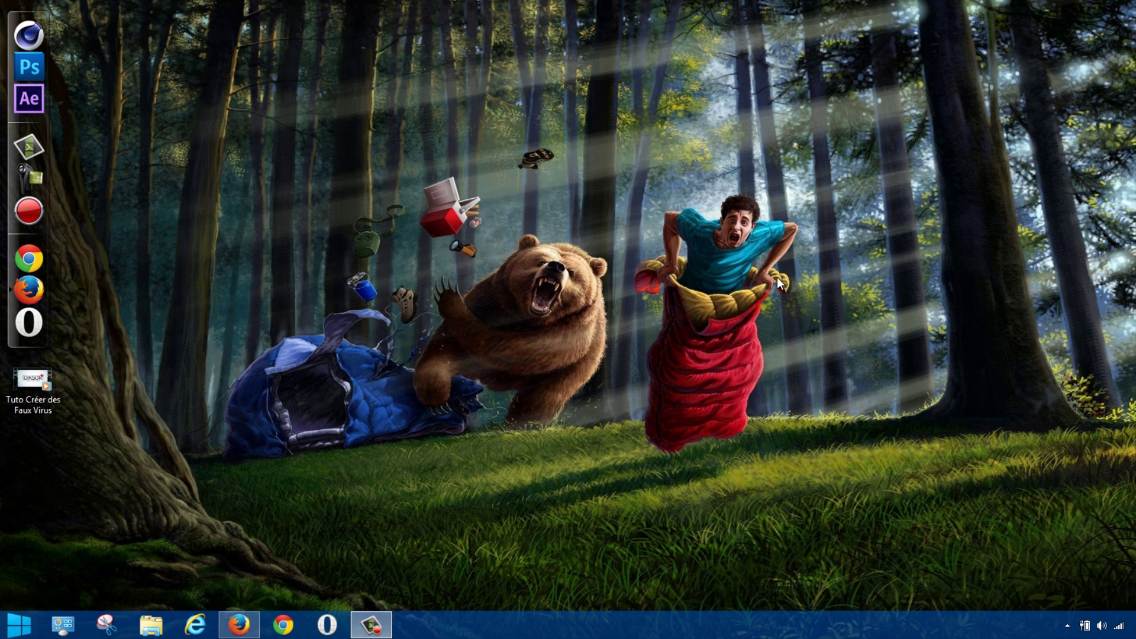
Step: Switch to Firefox, download the HandBrake 0.9.9 Windows installer from handbrake.fr and save the file
{"action": "left_click", "coordinate": [239, 624]}
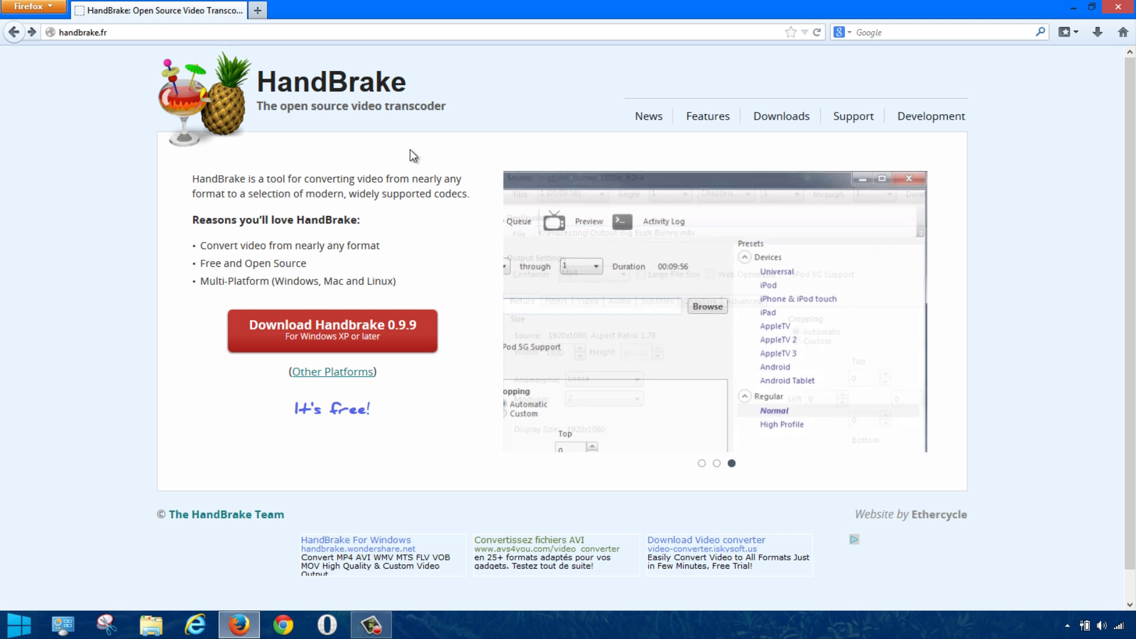
{"action": "left_click", "coordinate": [312, 341]}
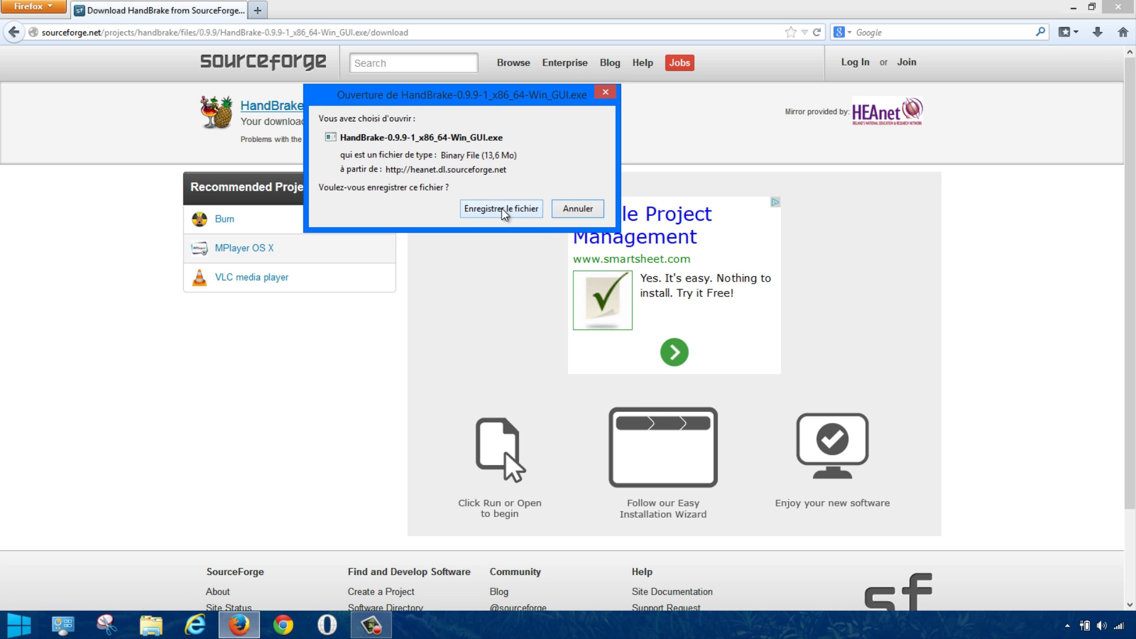
{"action": "left_click", "coordinate": [503, 210]}
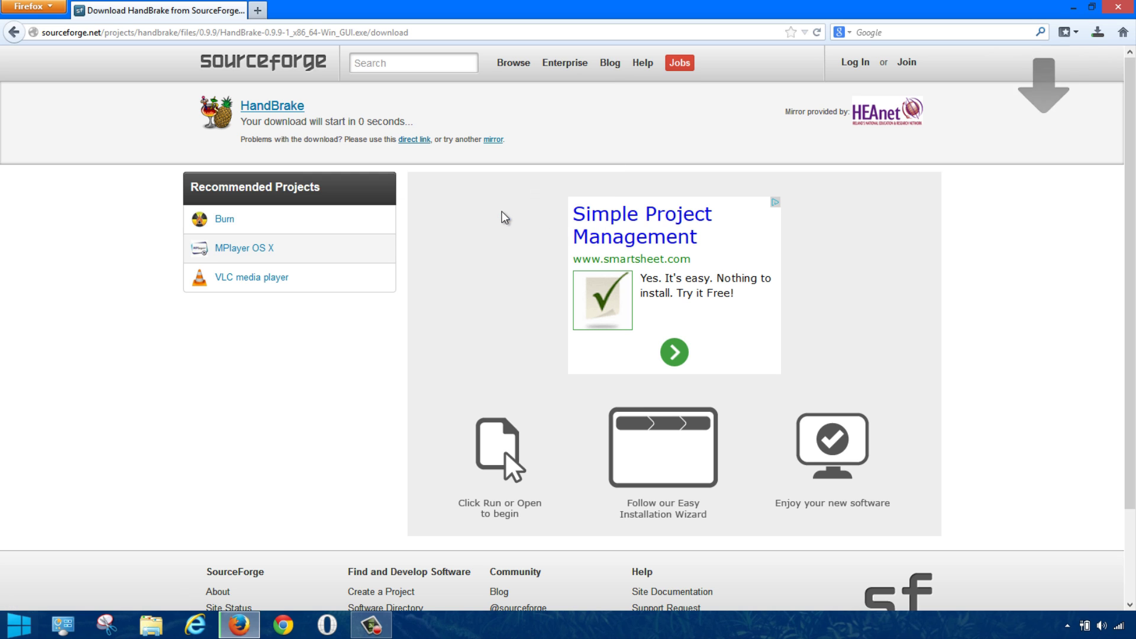
Step: Run the newest downloaded installer and install HandBrake 0.9.9.1 in C:\Program Files\Handbrake, accepting the license agreement
{"action": "left_click", "coordinate": [1097, 32]}
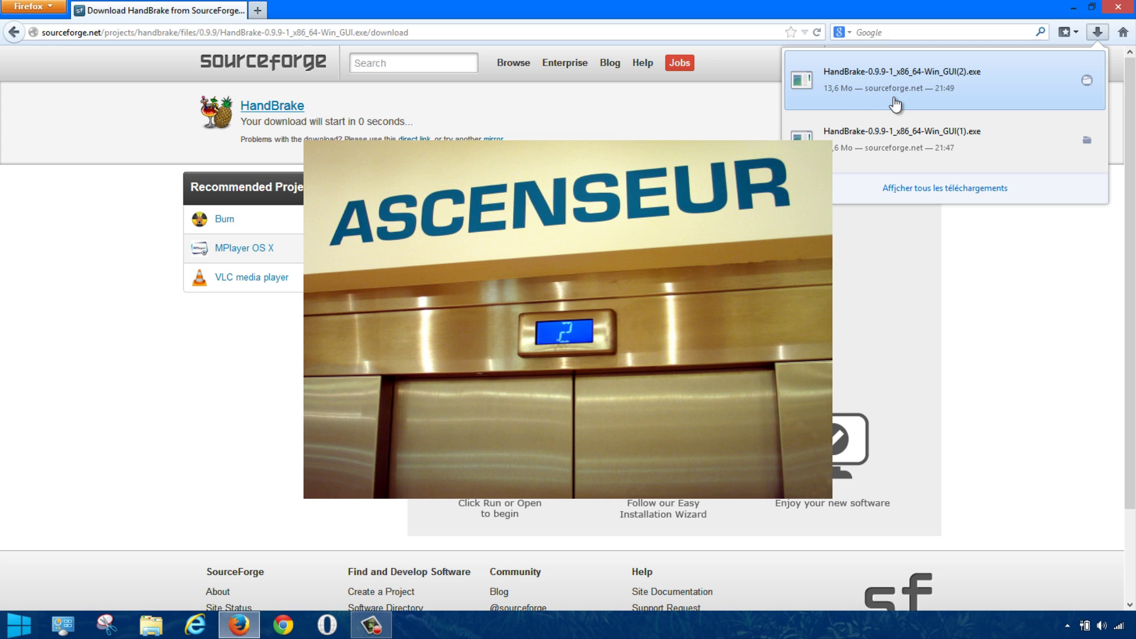
{"action": "left_click", "coordinate": [895, 104]}
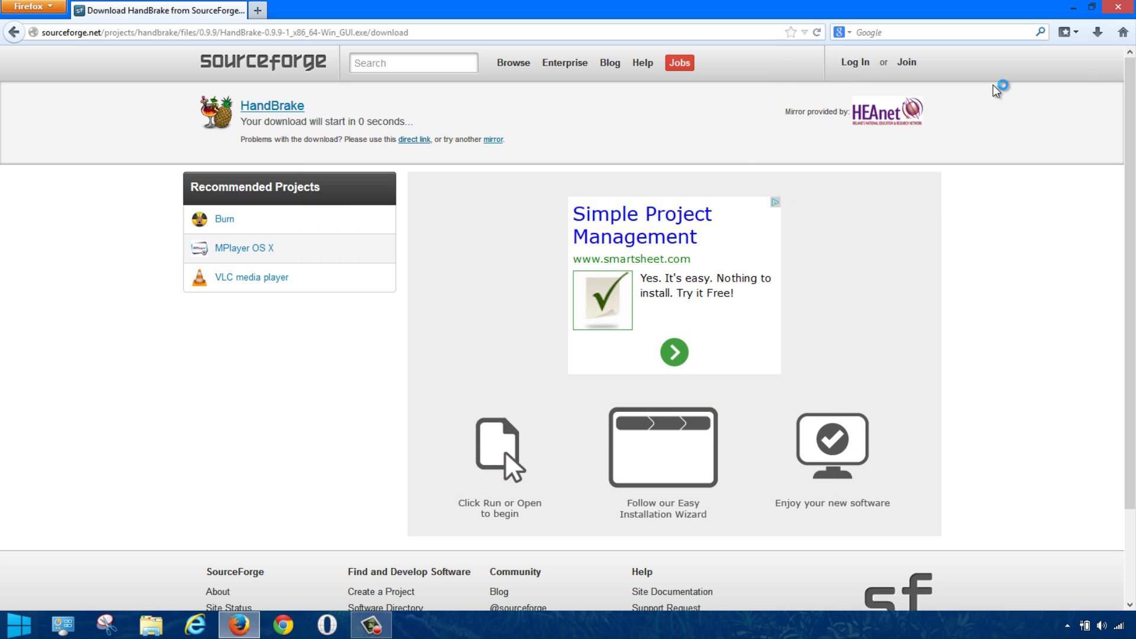
{"action": "left_click_drag", "start_coordinate": [593, 179], "coordinate": [598, 96]}
{"action": "left_click", "coordinate": [1073, 7]}
{"action": "left_click", "coordinate": [664, 360]}
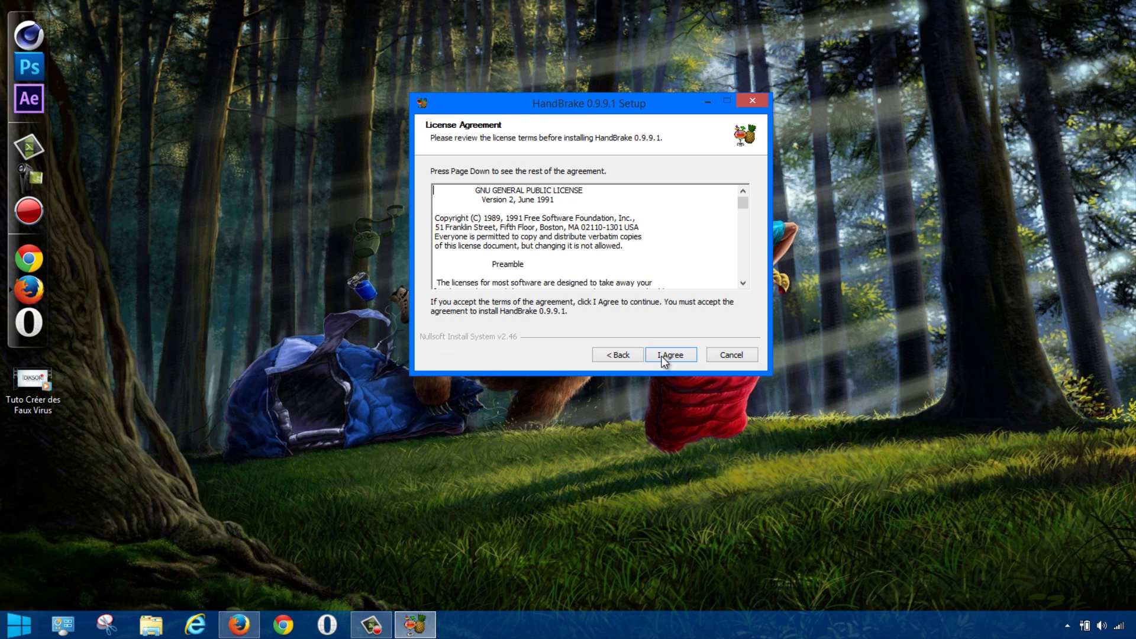
{"action": "left_click", "coordinate": [666, 355]}
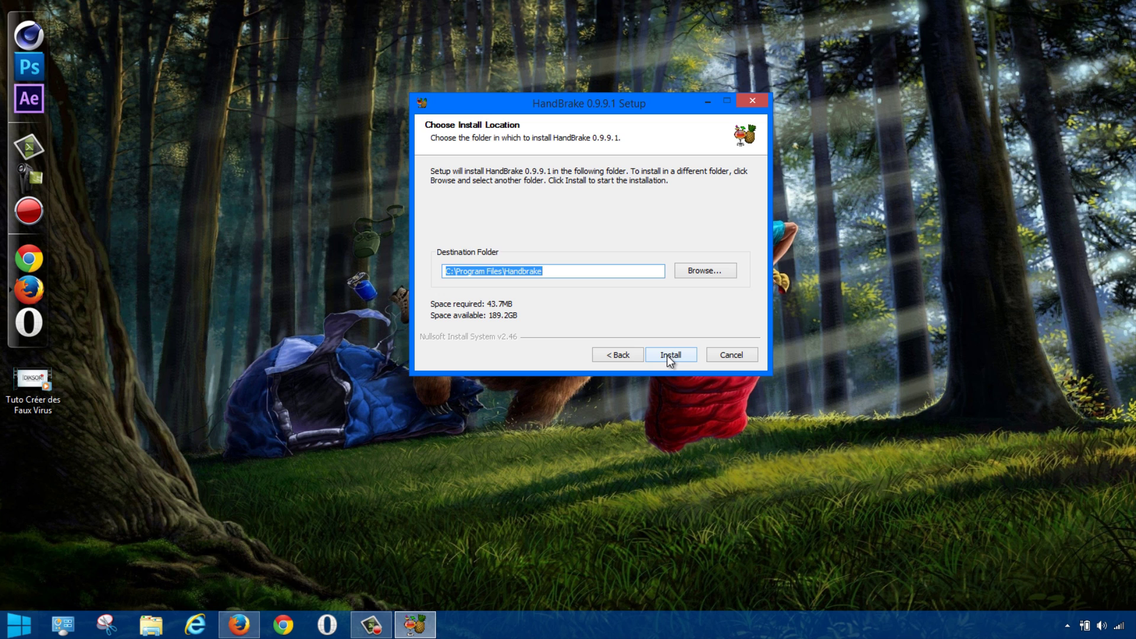
{"action": "left_click", "coordinate": [667, 357]}
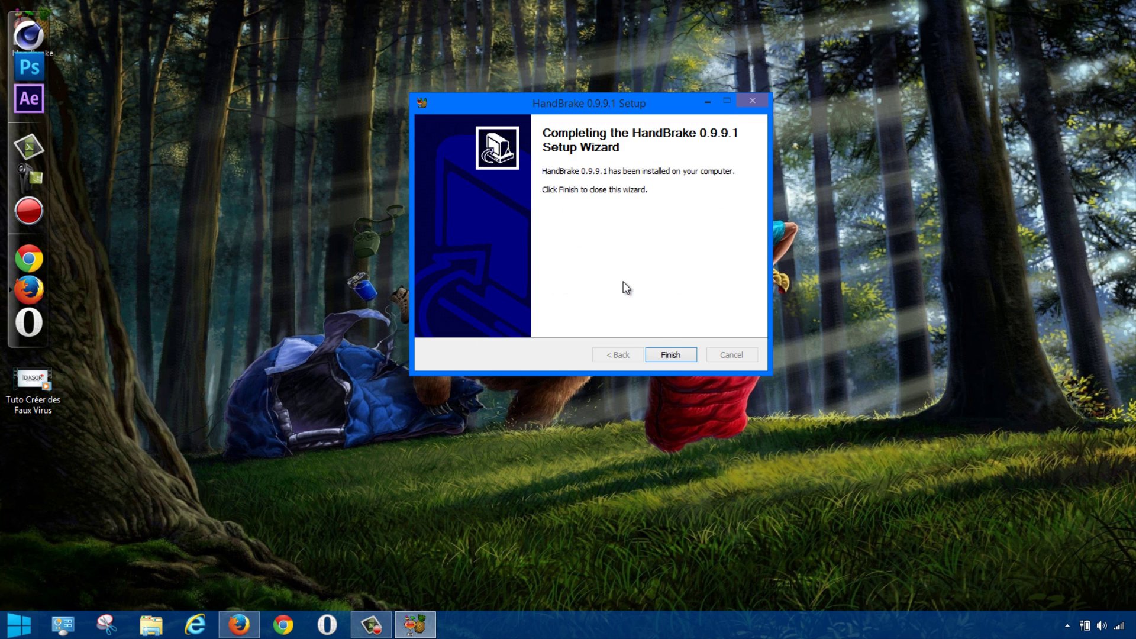
{"action": "left_click", "coordinate": [671, 355]}
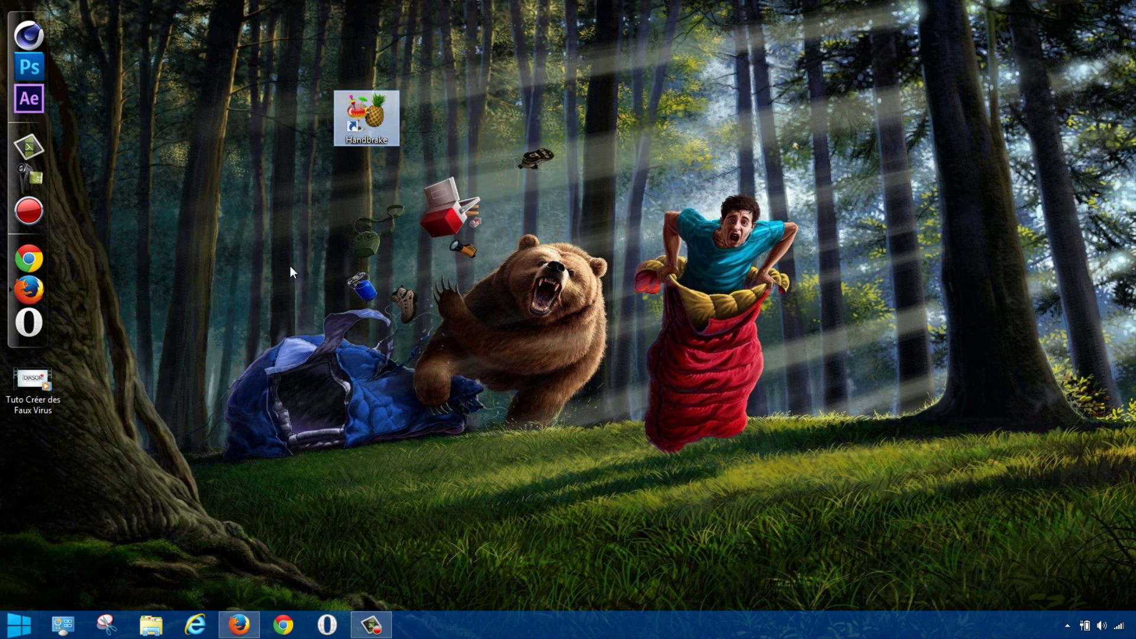
Step: Move the new HandBrake shortcut to a free spot on the desktop and launch HandBrake
{"action": "left_click_drag", "start_coordinate": [390, 118], "coordinate": [613, 120]}
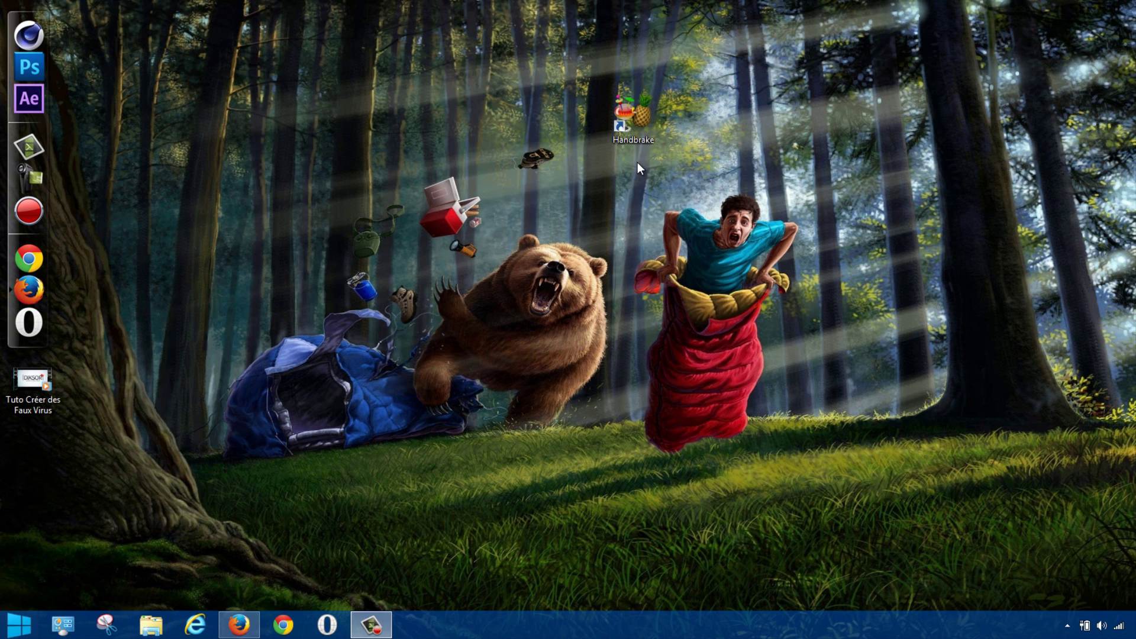
{"action": "double_click", "coordinate": [637, 114]}
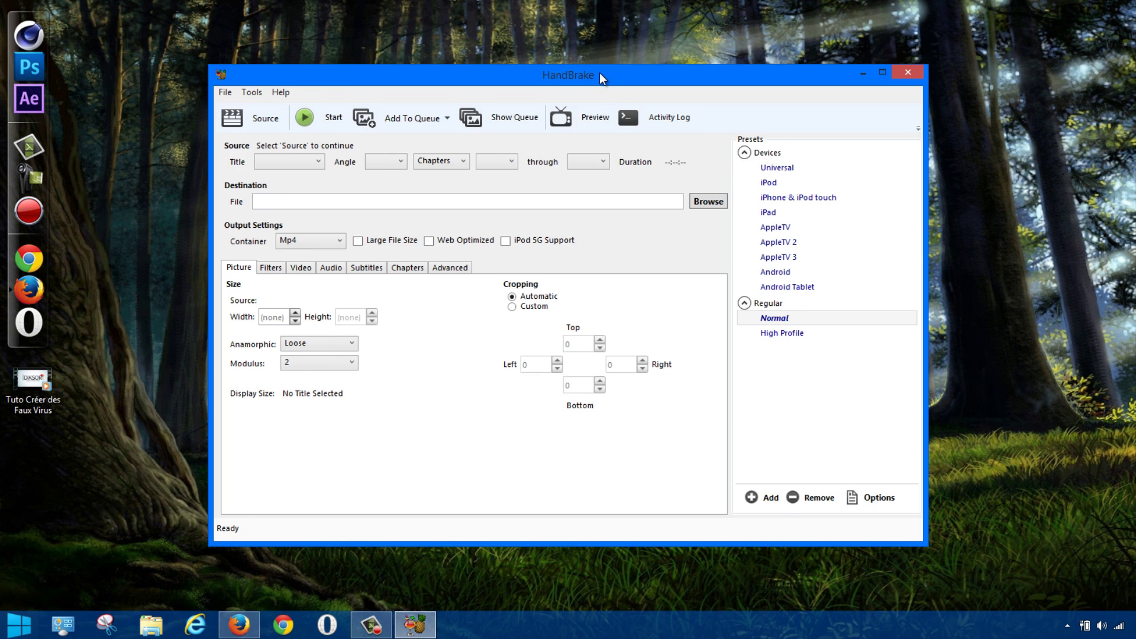
{"action": "left_click_drag", "start_coordinate": [599, 73], "coordinate": [578, 70]}
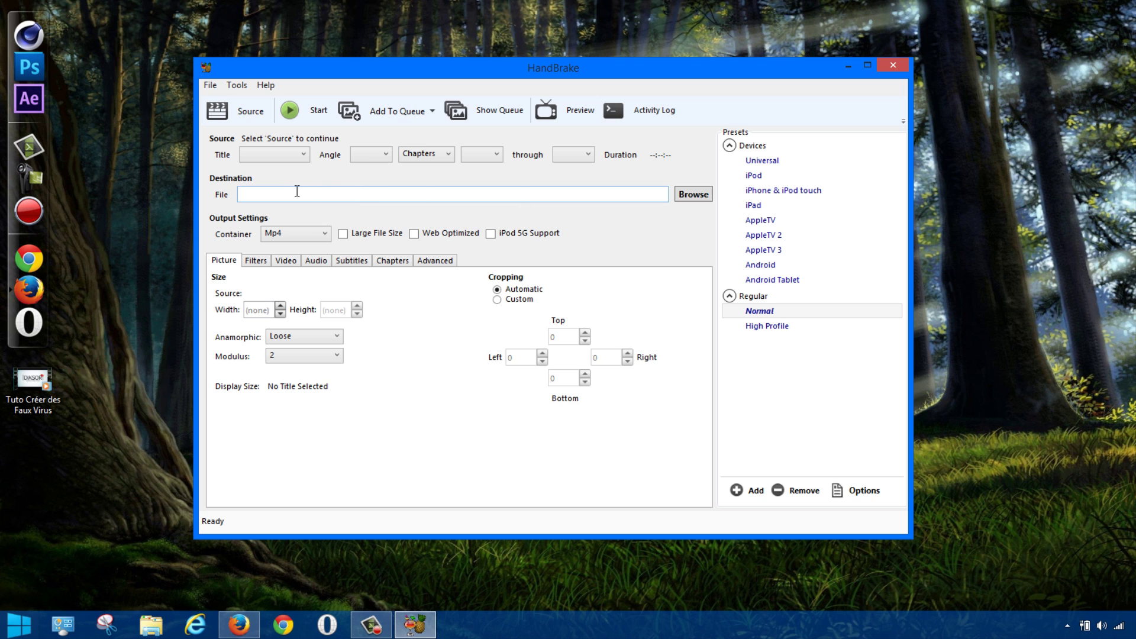
Step: Load the video file "Tuto Créer des Faux Virus" from the desktop as the source
{"action": "left_click", "coordinate": [253, 116]}
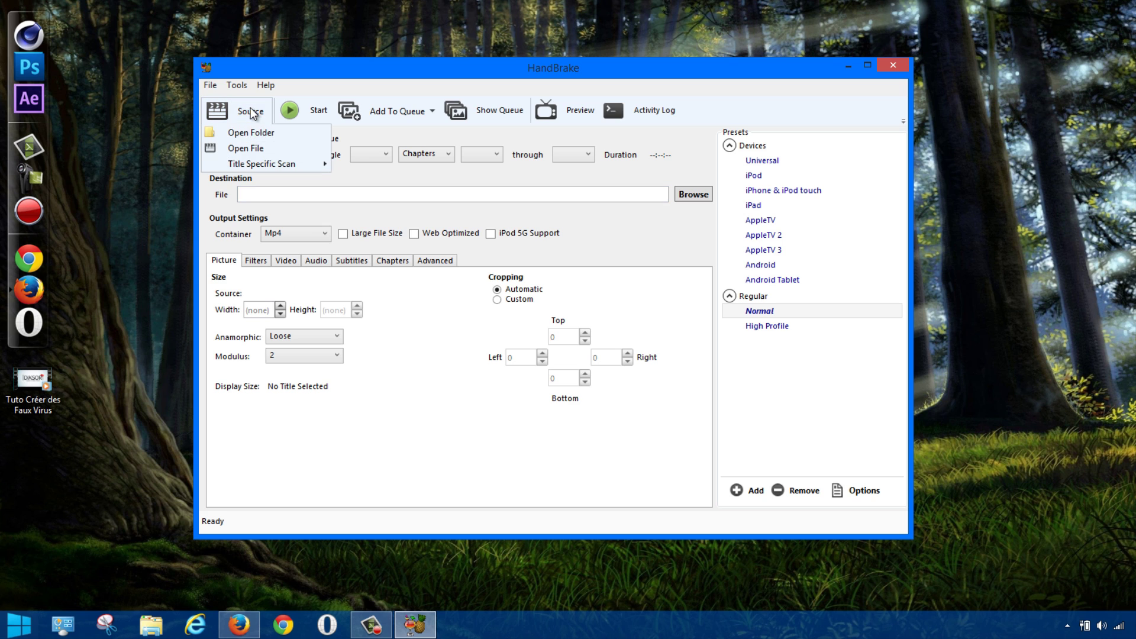
{"action": "left_click", "coordinate": [229, 149]}
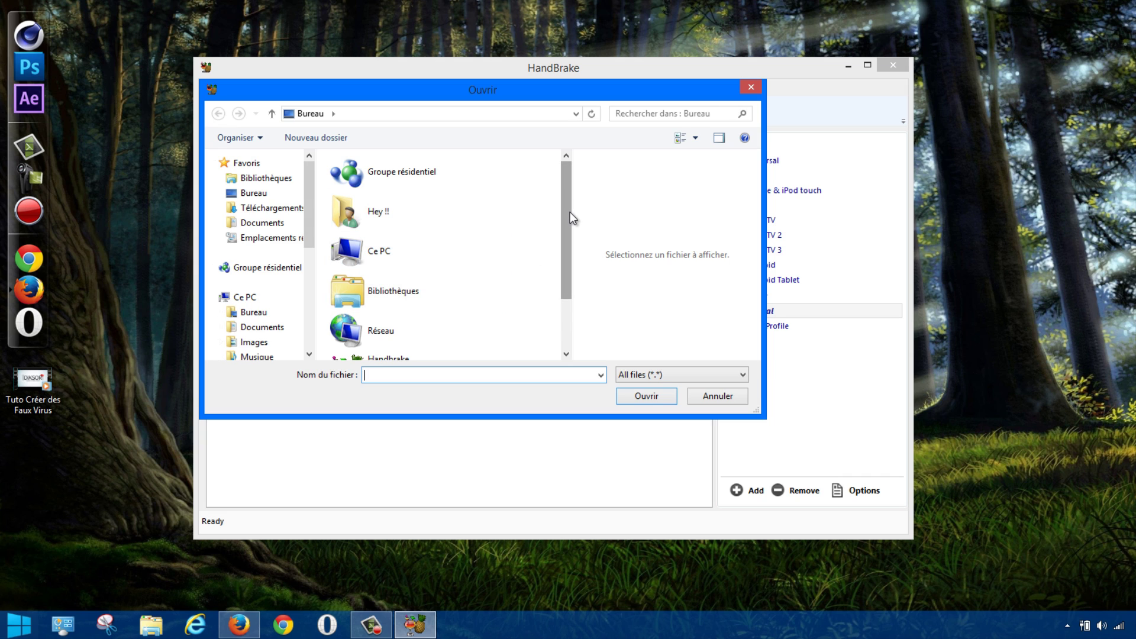
{"action": "left_click", "coordinate": [276, 199]}
{"action": "left_click_drag", "start_coordinate": [560, 184], "coordinate": [562, 260]}
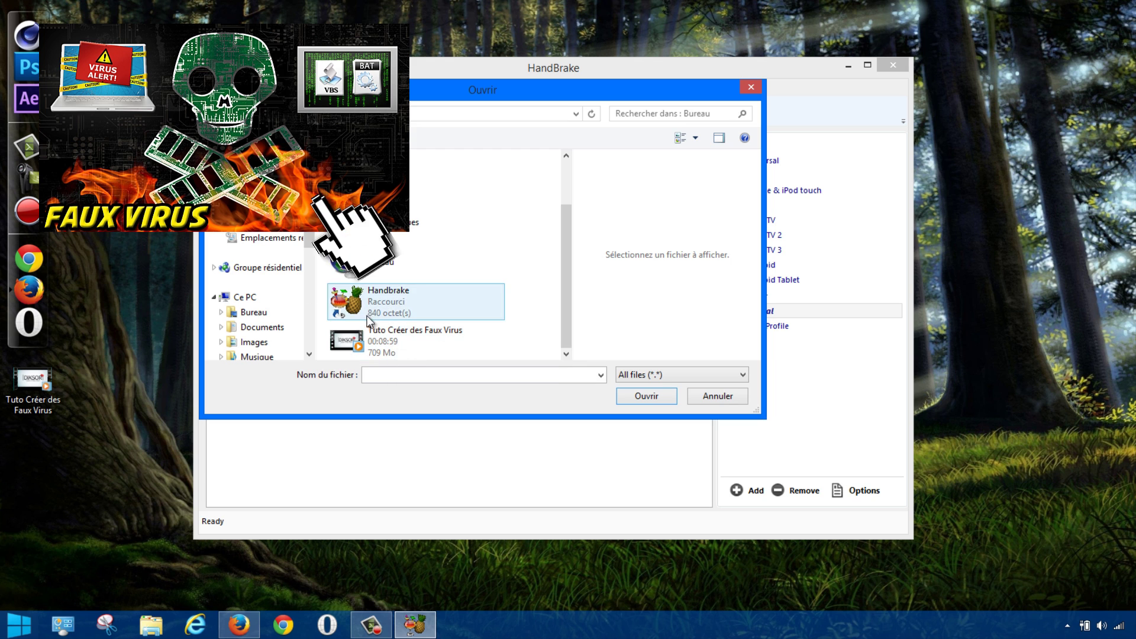
{"action": "left_click", "coordinate": [422, 332]}
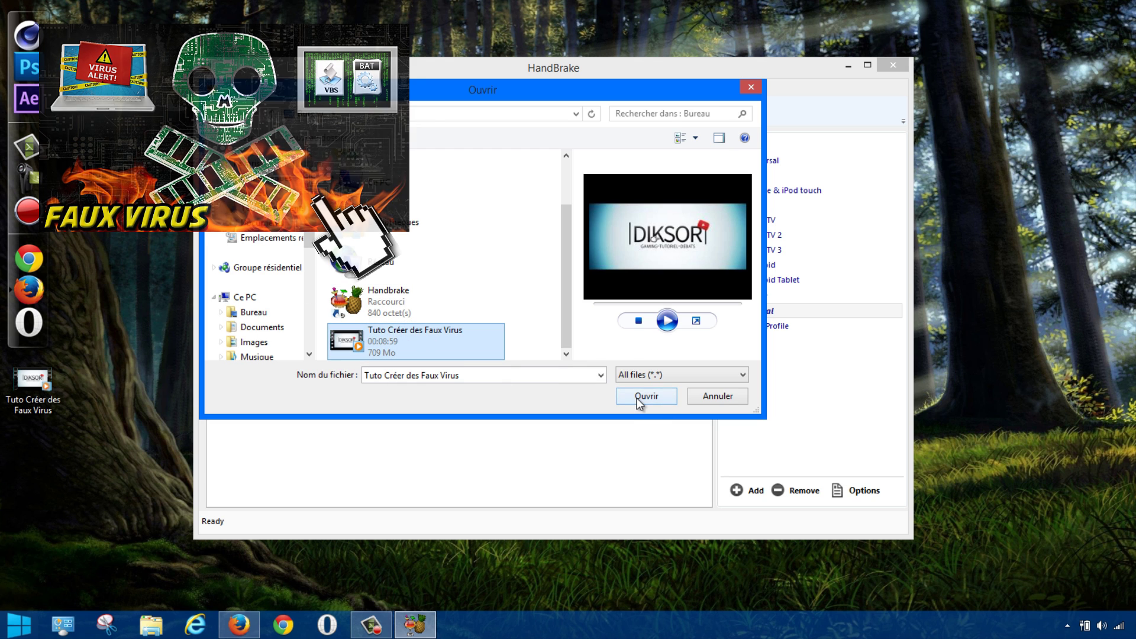
{"action": "left_click", "coordinate": [647, 395]}
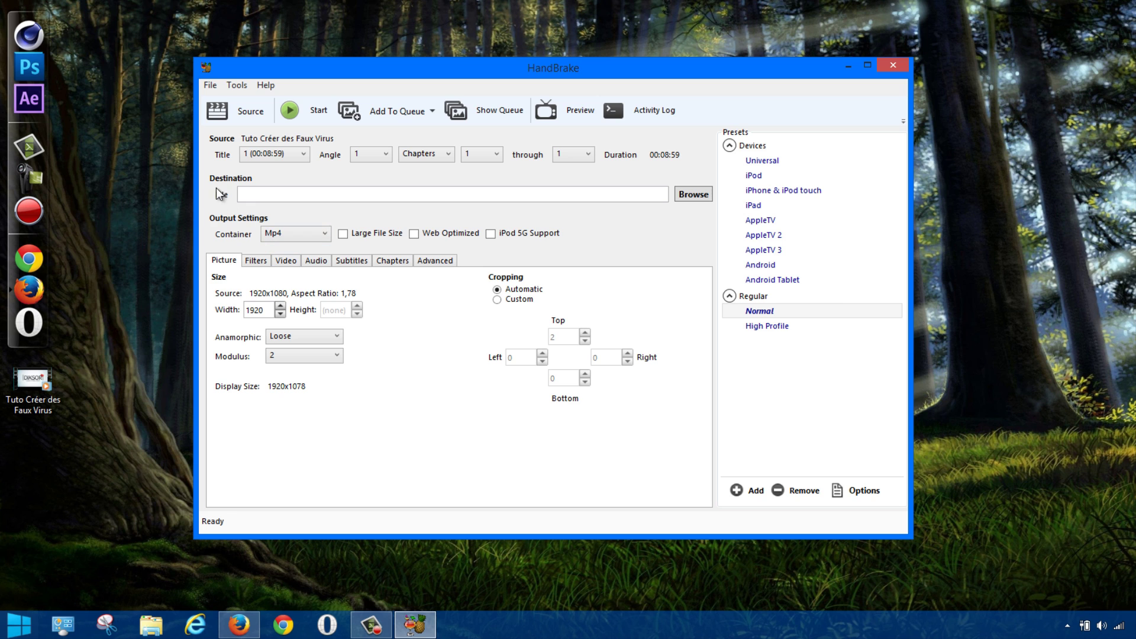
Step: Set the output destination to an mp4 file named test on the desktop
{"action": "left_click", "coordinate": [686, 197]}
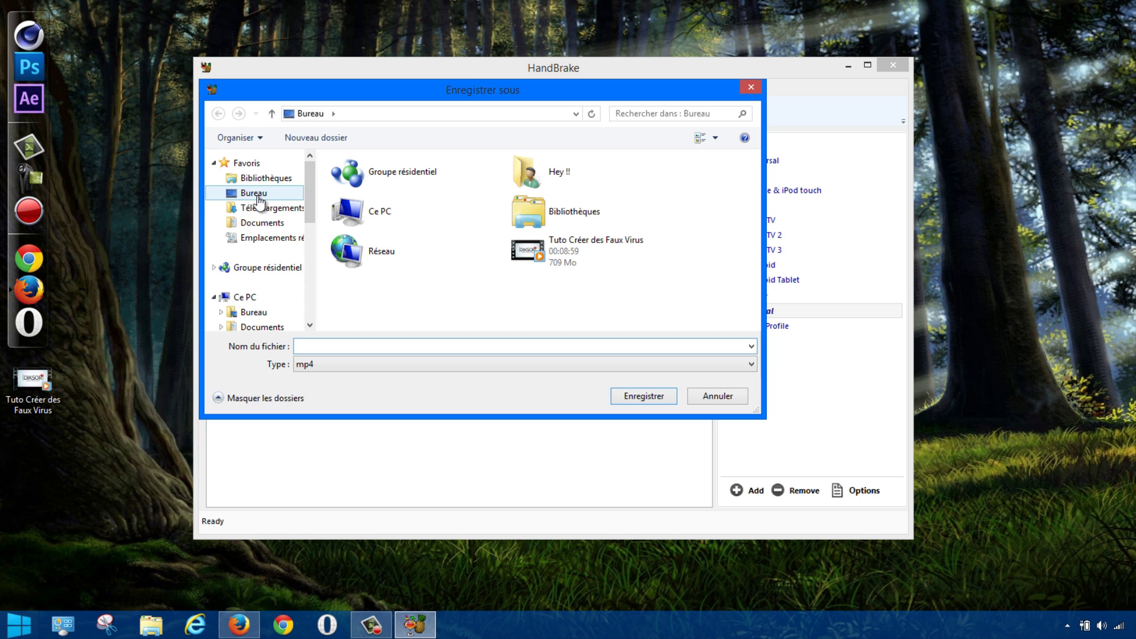
{"action": "left_click", "coordinate": [358, 349]}
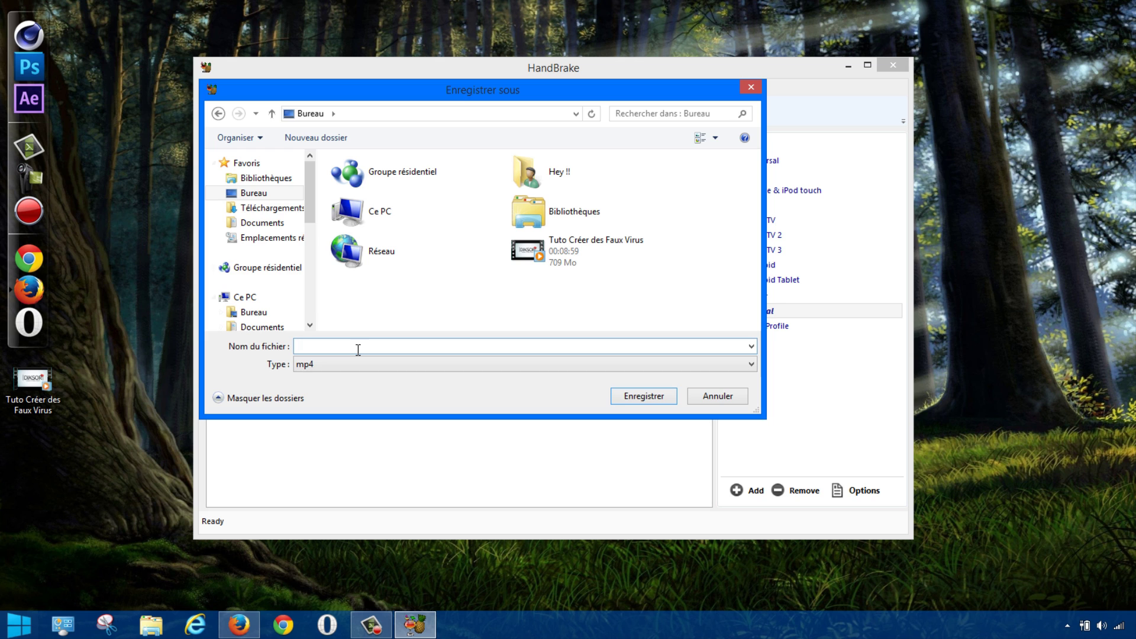
{"action": "type", "text": "test"}
{"action": "left_click", "coordinate": [620, 400]}
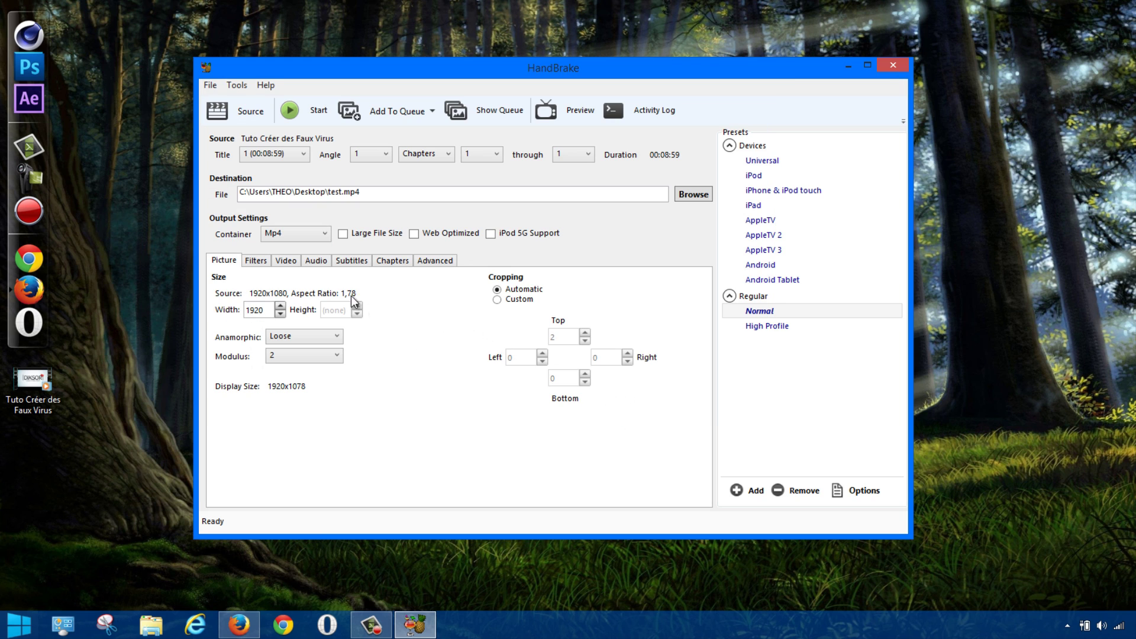
Step: Choose Mp4 as the output container and select the Normal preset
{"action": "left_click", "coordinate": [279, 232]}
{"action": "left_click", "coordinate": [282, 247]}
{"action": "left_click", "coordinate": [798, 312]}
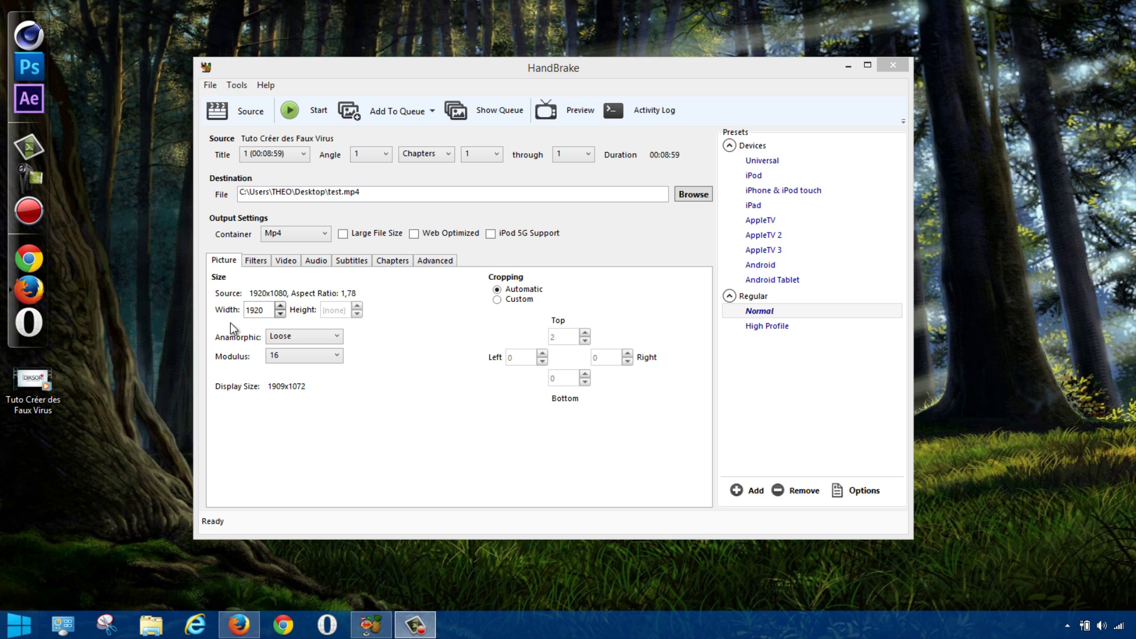
Step: Set Anamorphic to None and the picture size to 1920 wide by 1080 high
{"action": "left_click", "coordinate": [293, 338]}
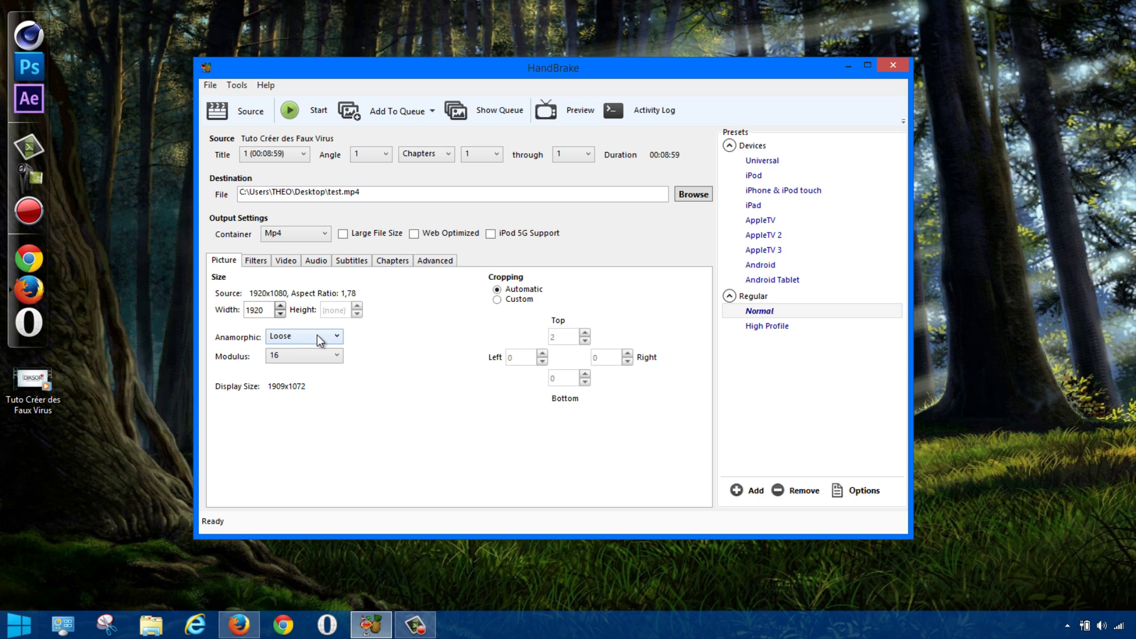
{"action": "left_click", "coordinate": [297, 351]}
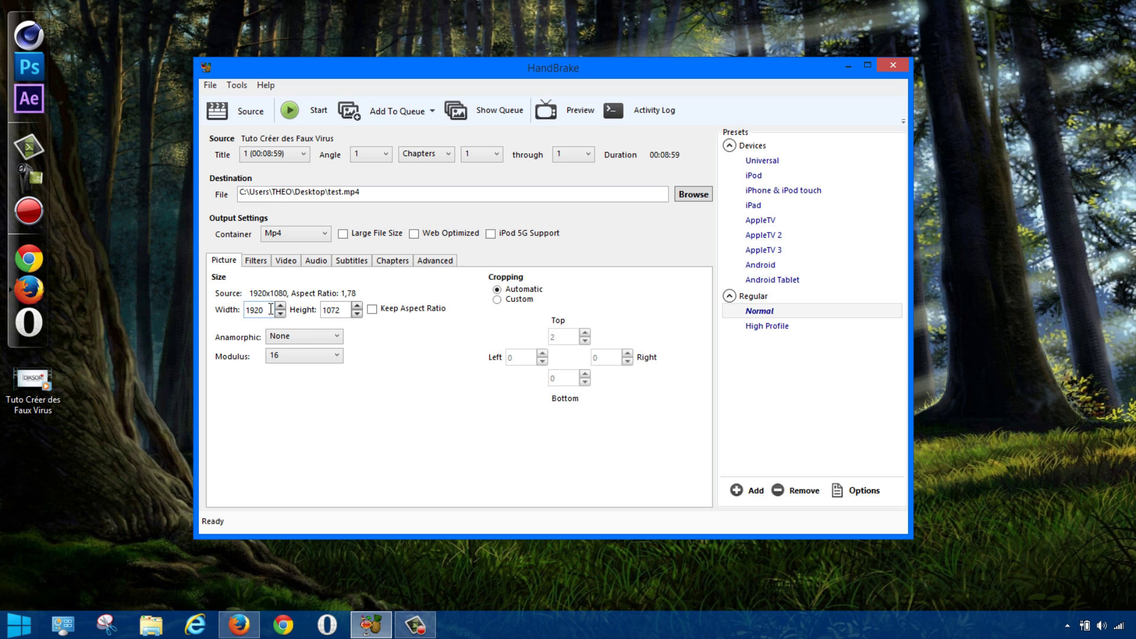
{"action": "double_click", "coordinate": [253, 310]}
{"action": "key", "text": "Tab"}
{"action": "type", "text": "1080"}
Step: Set the video's Constant Quality to RF 20 and start the encode
{"action": "left_click", "coordinate": [288, 261]}
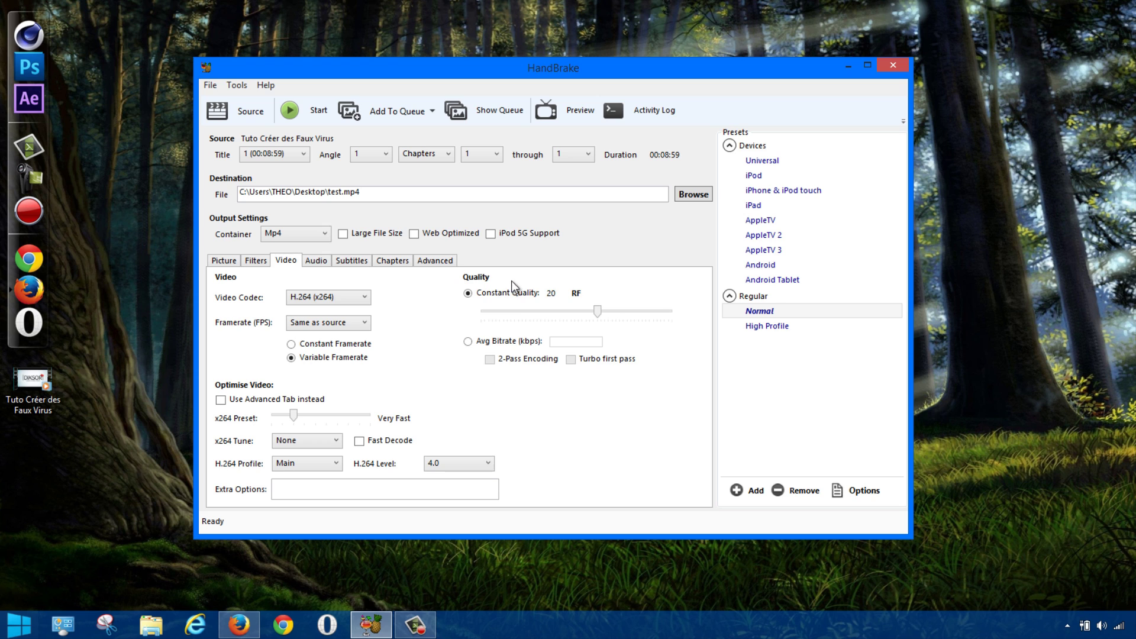
{"action": "mouse_move", "coordinate": [601, 317]}
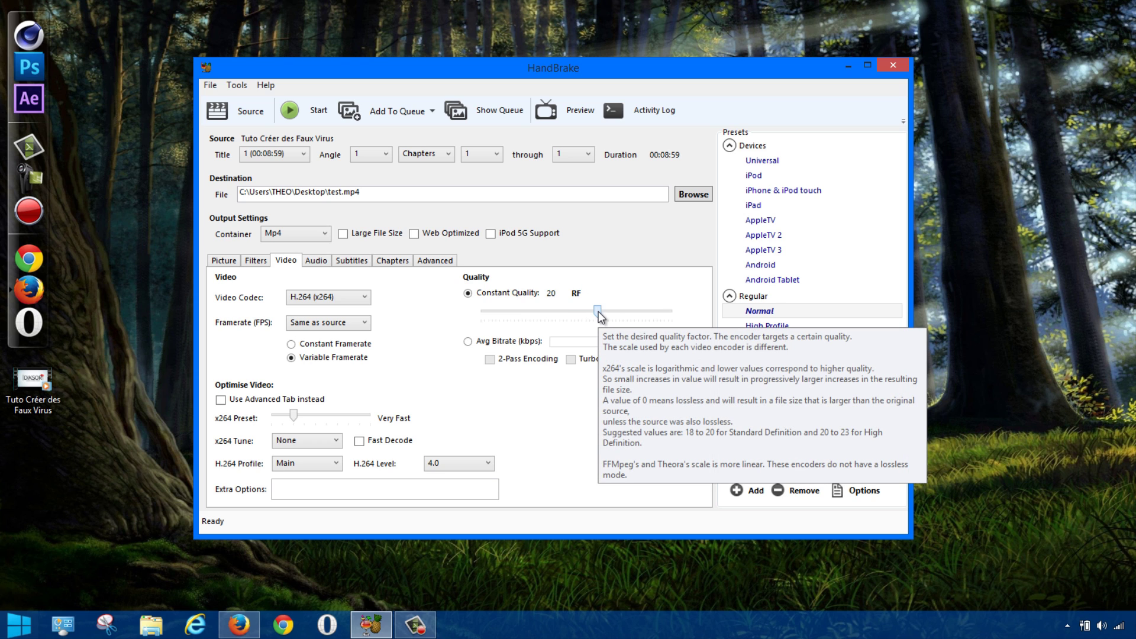
{"action": "left_click_drag", "start_coordinate": [598, 312], "coordinate": [642, 310]}
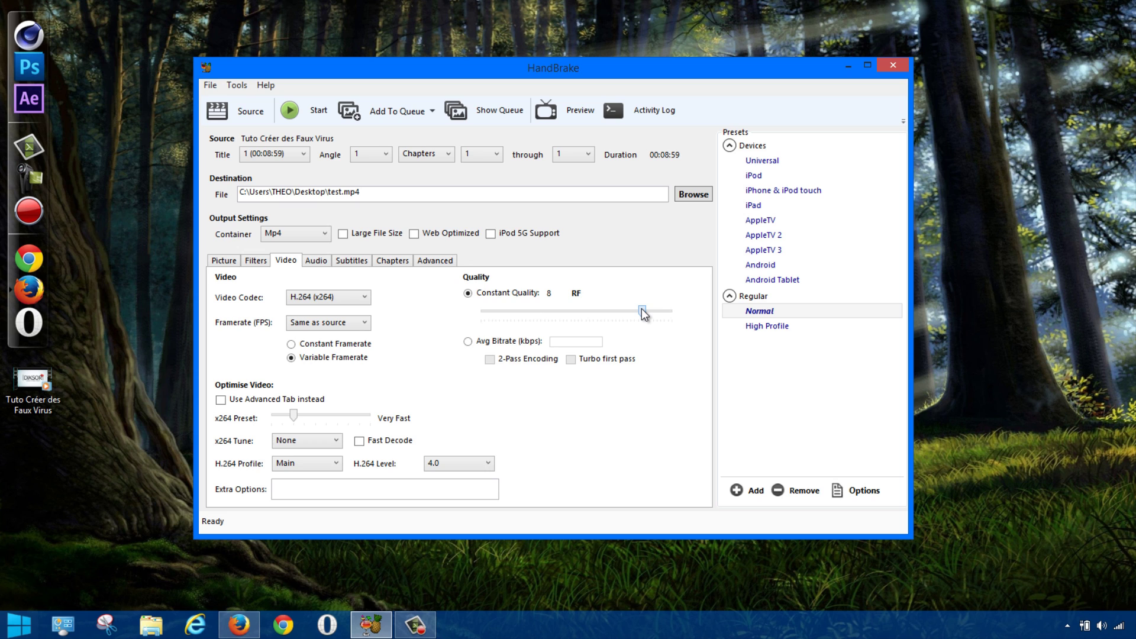
{"action": "left_click_drag", "start_coordinate": [643, 310], "coordinate": [507, 310]}
{"action": "left_click_drag", "start_coordinate": [504, 308], "coordinate": [498, 312]}
{"action": "left_click_drag", "start_coordinate": [496, 312], "coordinate": [591, 318]}
{"action": "left_click", "coordinate": [306, 110]}
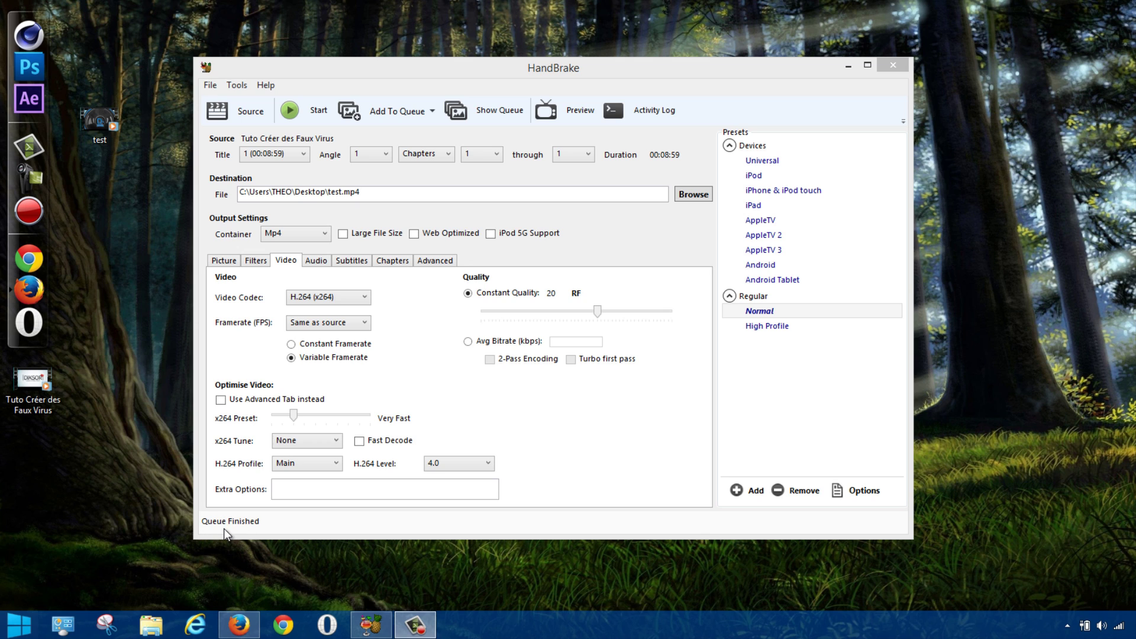
Step: Place the encoded test video beside the original "Tuto Créer des Faux Virus" on the desktop and close HandBrake
{"action": "left_click_drag", "start_coordinate": [393, 73], "coordinate": [660, 70]}
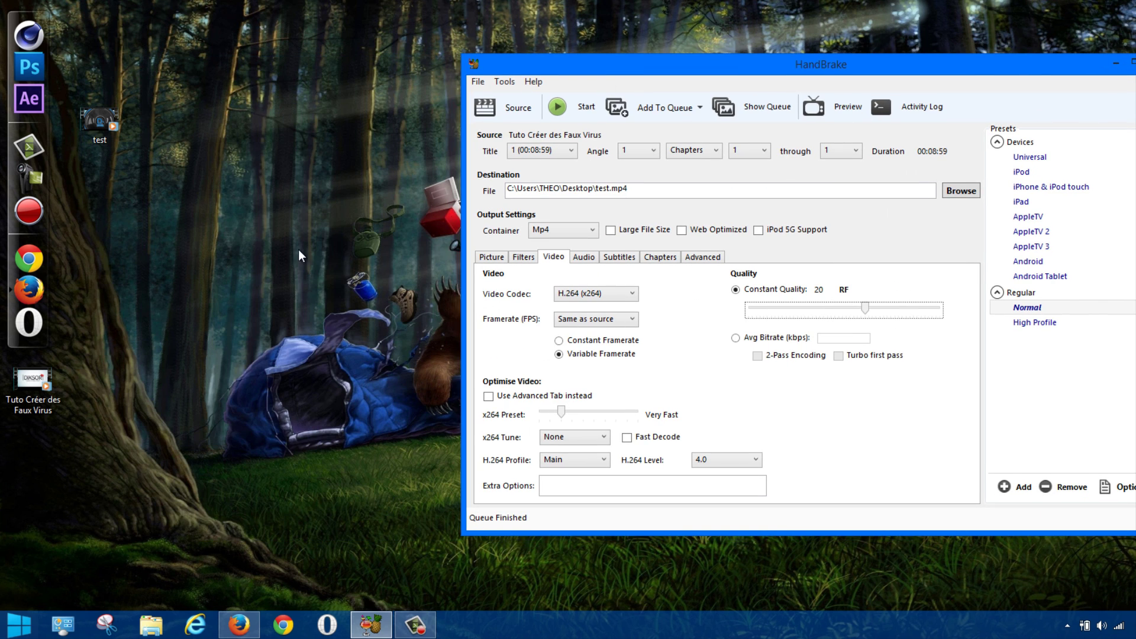
{"action": "left_click_drag", "start_coordinate": [98, 138], "coordinate": [231, 224]}
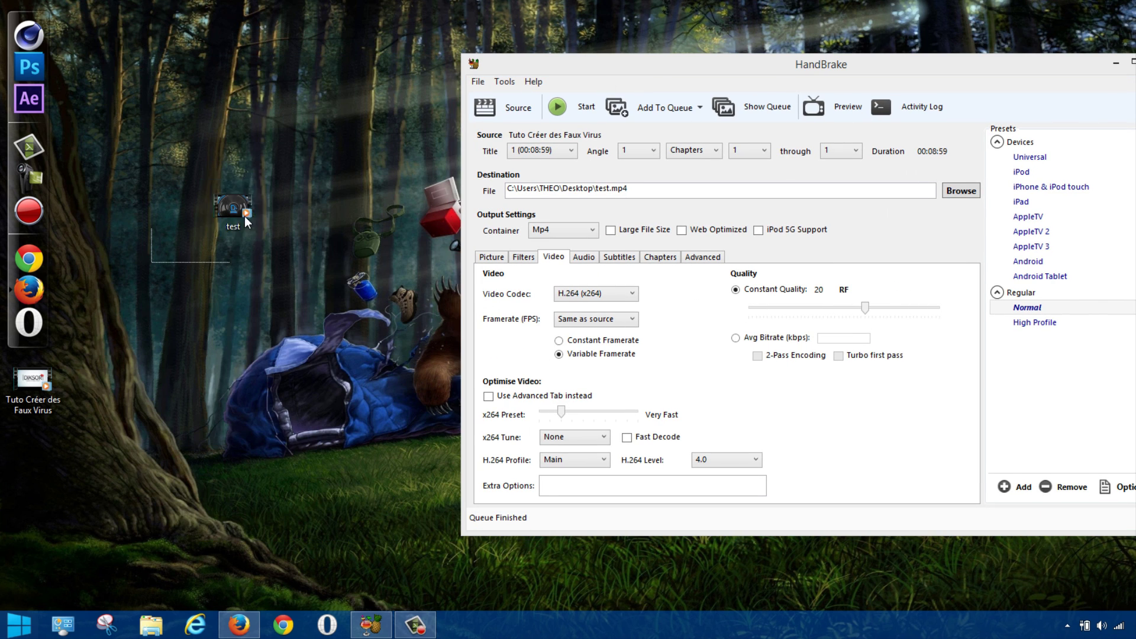
{"action": "left_click_drag", "start_coordinate": [33, 386], "coordinate": [406, 292]}
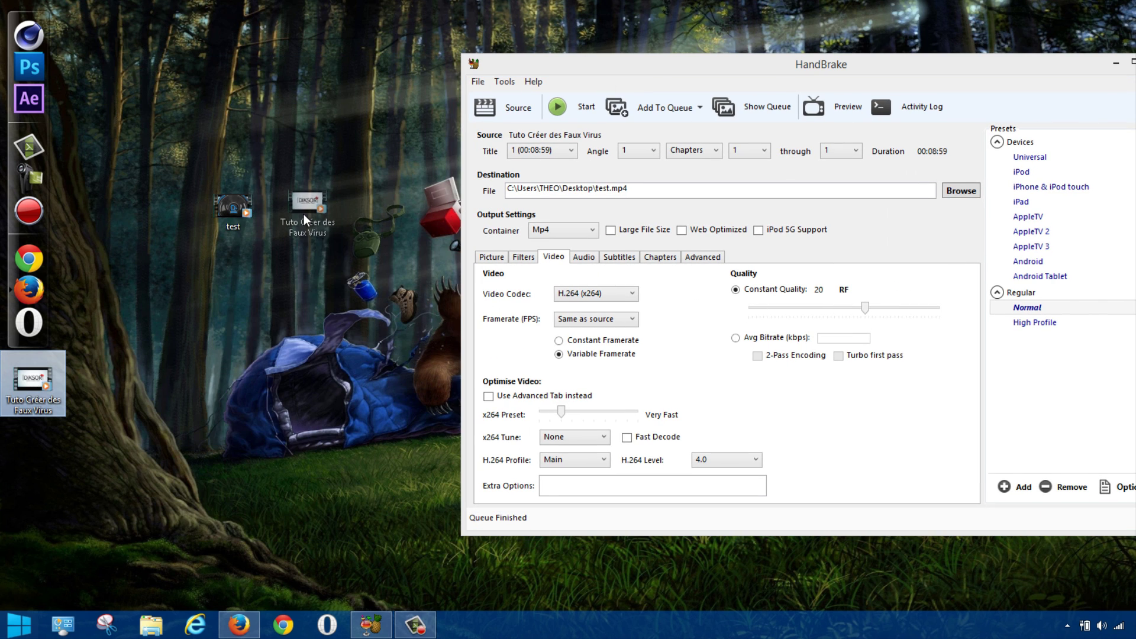
{"action": "left_click_drag", "start_coordinate": [304, 214], "coordinate": [303, 214]}
{"action": "left_click_drag", "start_coordinate": [1031, 67], "coordinate": [836, 68]}
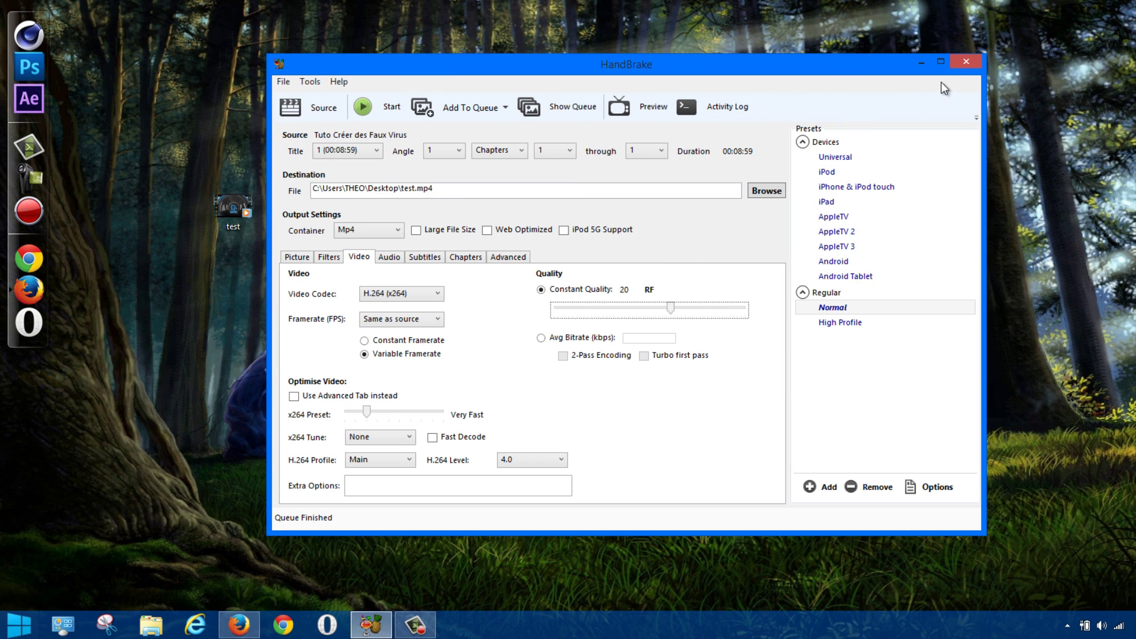
{"action": "left_click", "coordinate": [975, 62]}
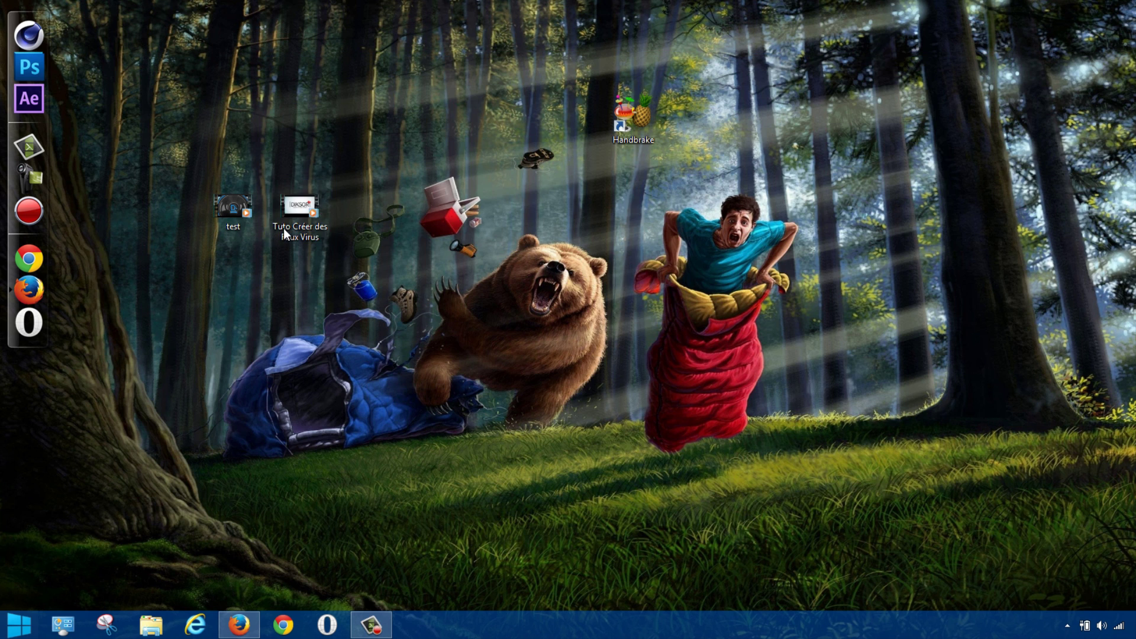
{"action": "left_click_drag", "start_coordinate": [283, 228], "coordinate": [287, 145]}
{"action": "left_click_drag", "start_coordinate": [244, 210], "coordinate": [383, 128]}
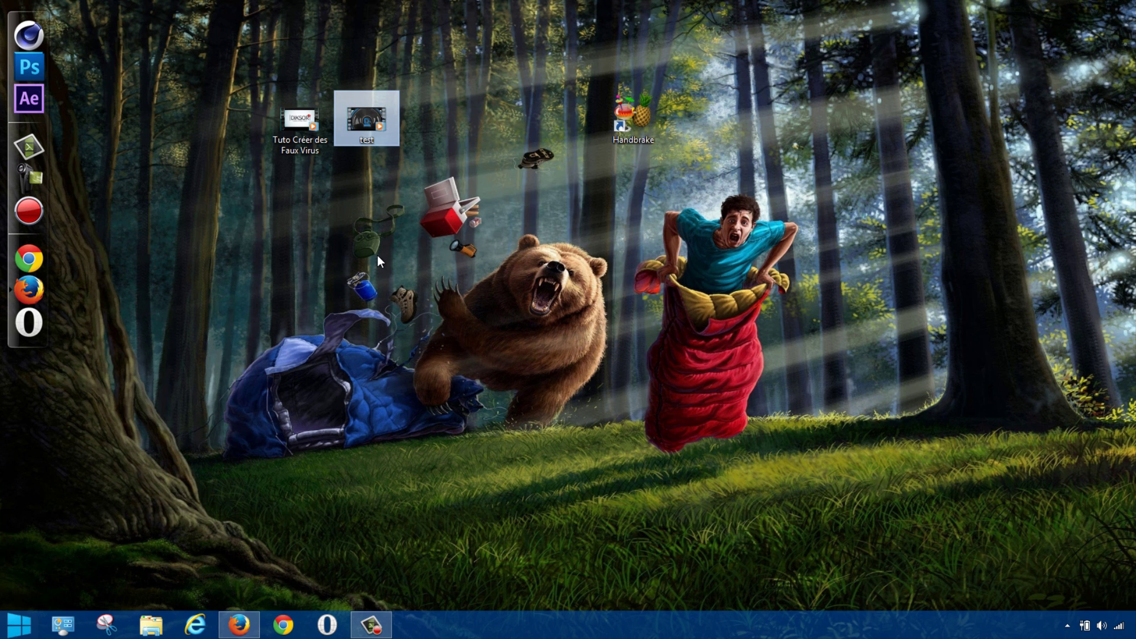
Step: Open the properties of the encoded test video to check its file size
{"action": "right_click", "coordinate": [365, 116]}
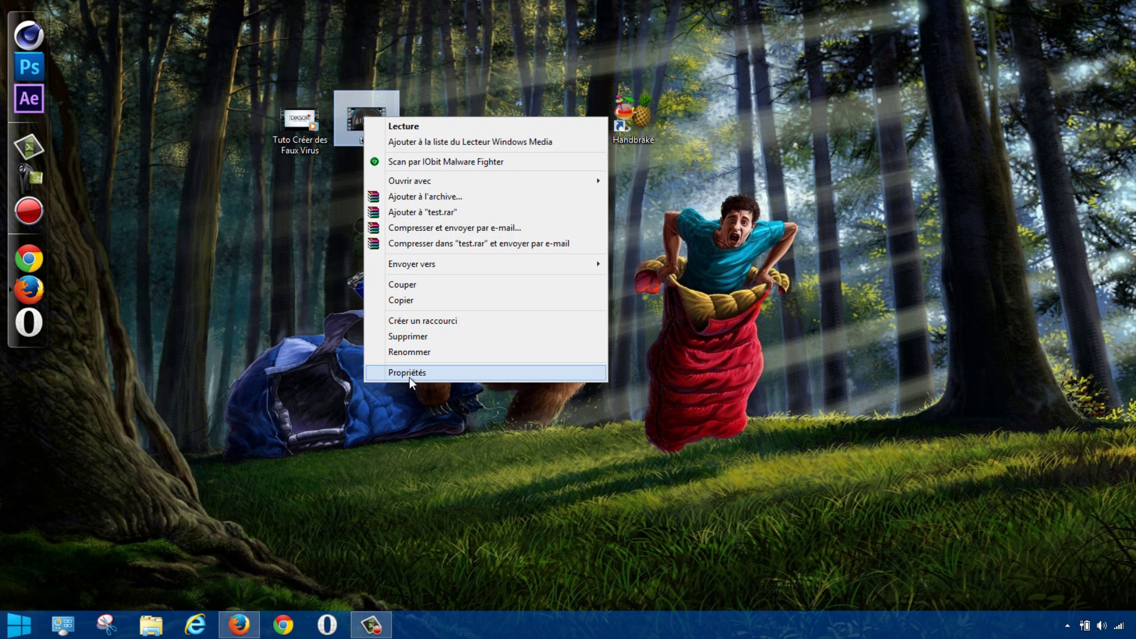
{"action": "left_click", "coordinate": [410, 373]}
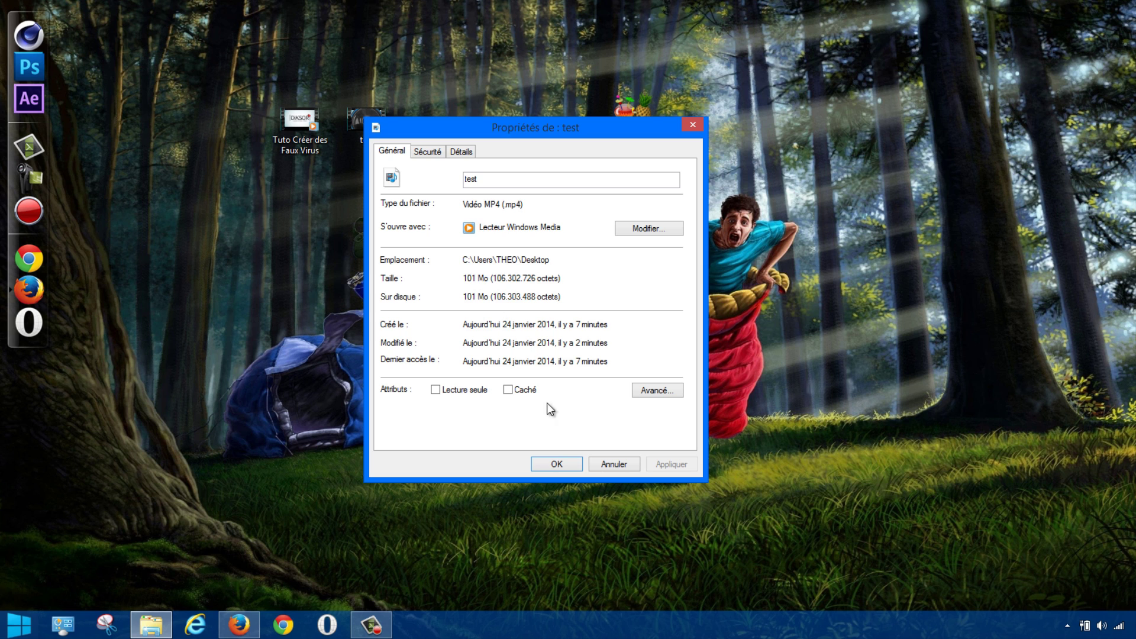
Step: Close the test video's properties and check the file size of the original "Tuto Créer des Faux Virus" video
{"action": "left_click", "coordinate": [545, 466]}
{"action": "right_click", "coordinate": [294, 129]}
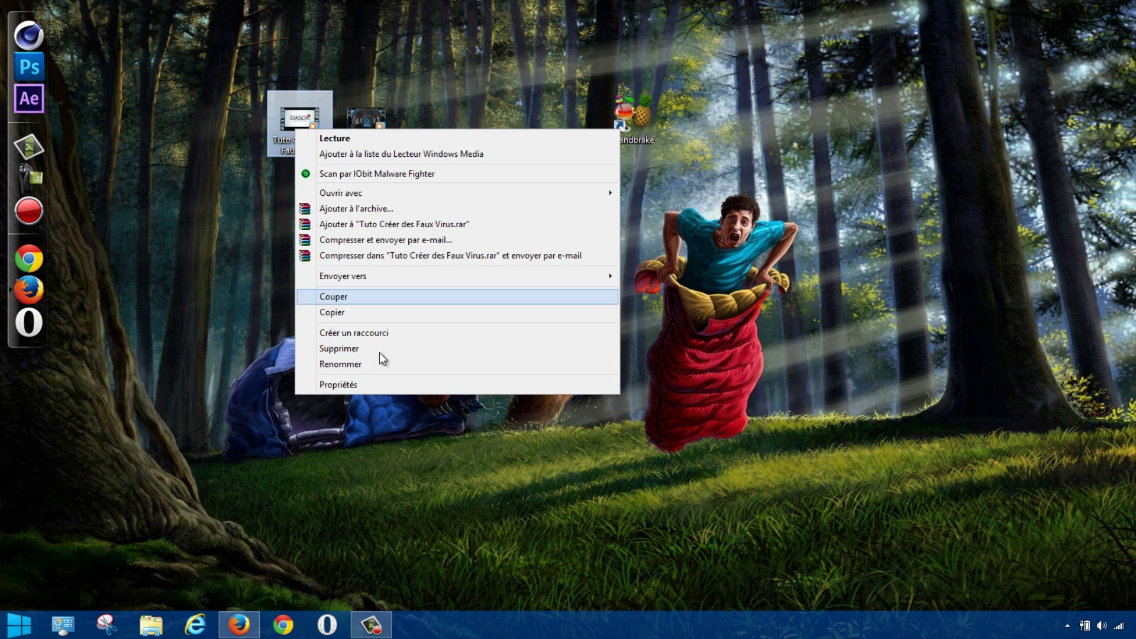
{"action": "left_click", "coordinate": [365, 393]}
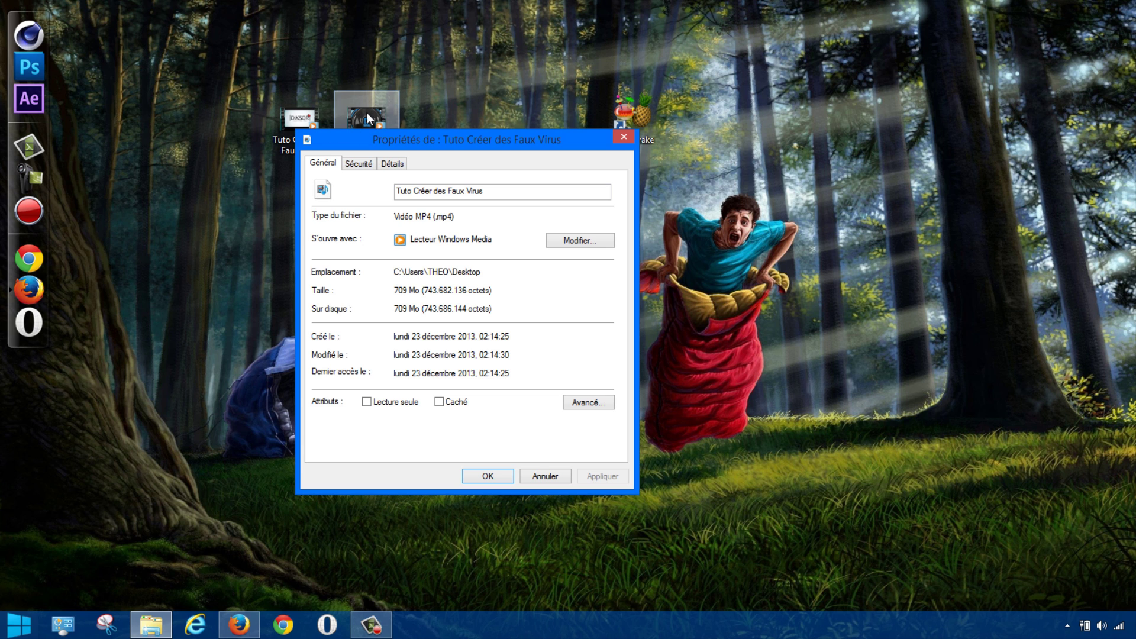
{"action": "left_click_drag", "start_coordinate": [503, 137], "coordinate": [521, 114]}
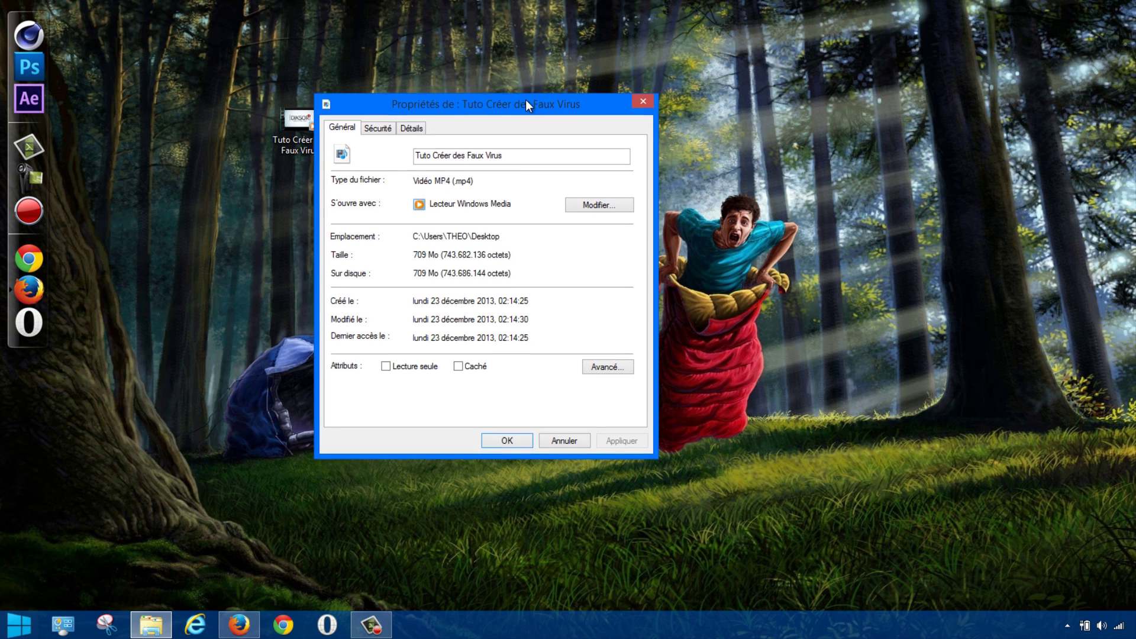
{"action": "left_click", "coordinate": [508, 441]}
Step: Play the encoded test video and the original "Tuto Créer des Faux Virus" to compare their picture quality, closing the player after each
{"action": "double_click", "coordinate": [359, 120]}
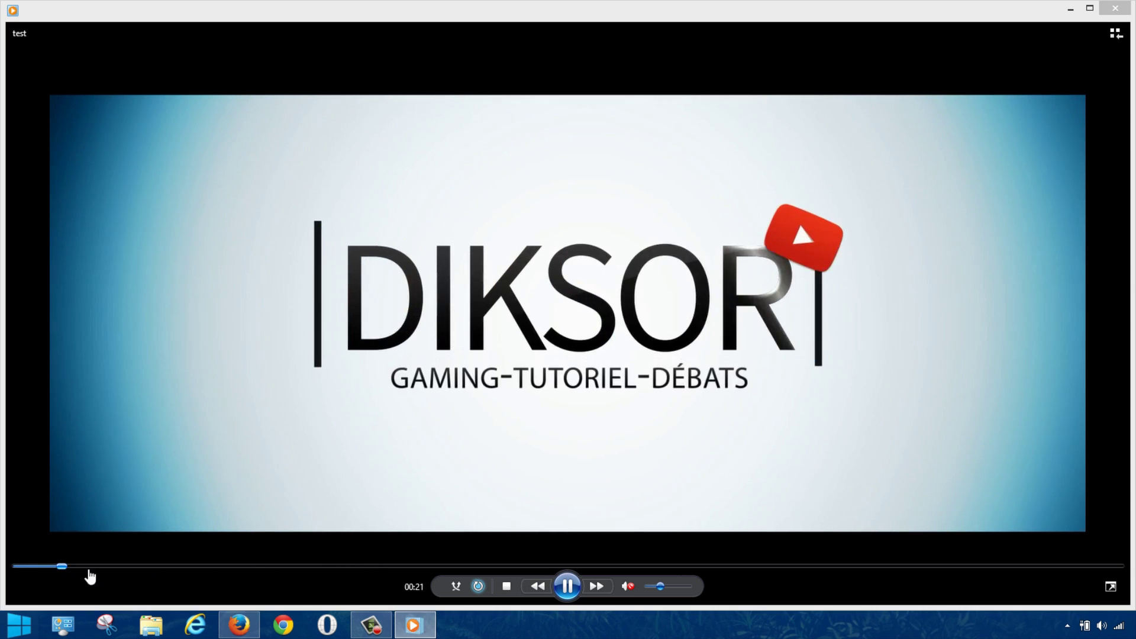
{"action": "left_click", "coordinate": [68, 566]}
{"action": "key", "text": "ctrl+p"}
{"action": "left_click", "coordinate": [1118, 9]}
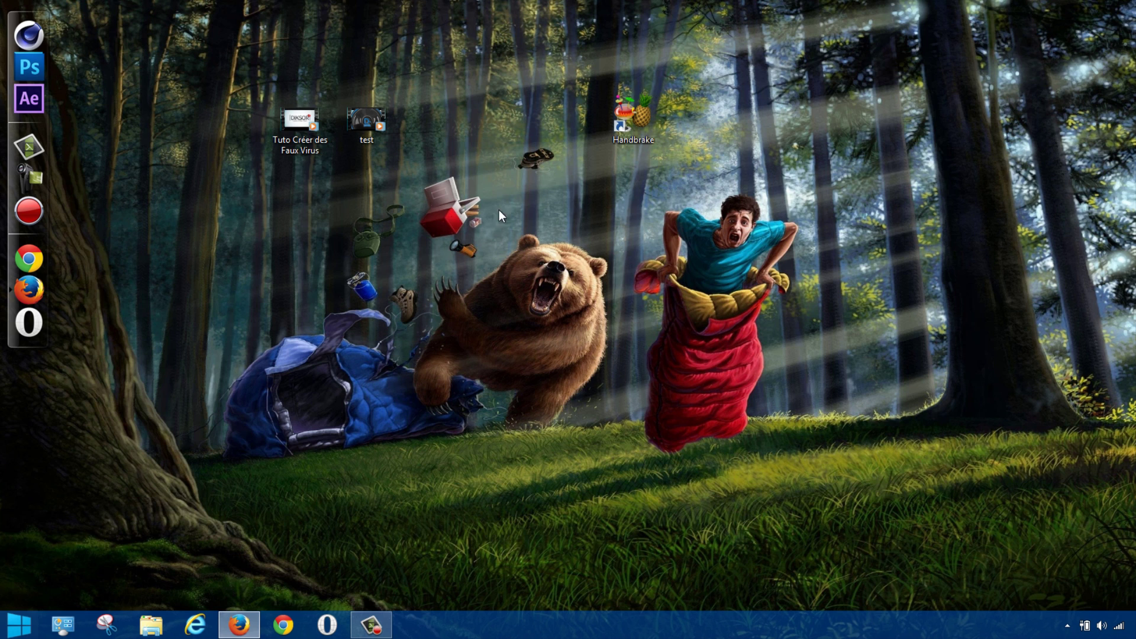
{"action": "double_click", "coordinate": [292, 122]}
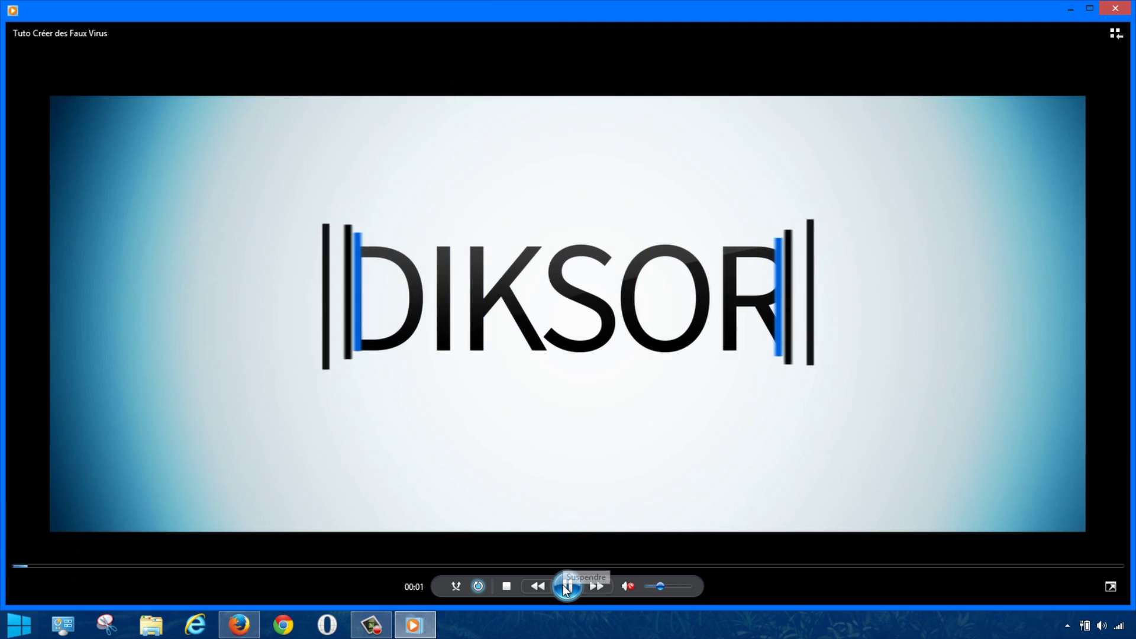
{"action": "key", "text": "alt+F4"}
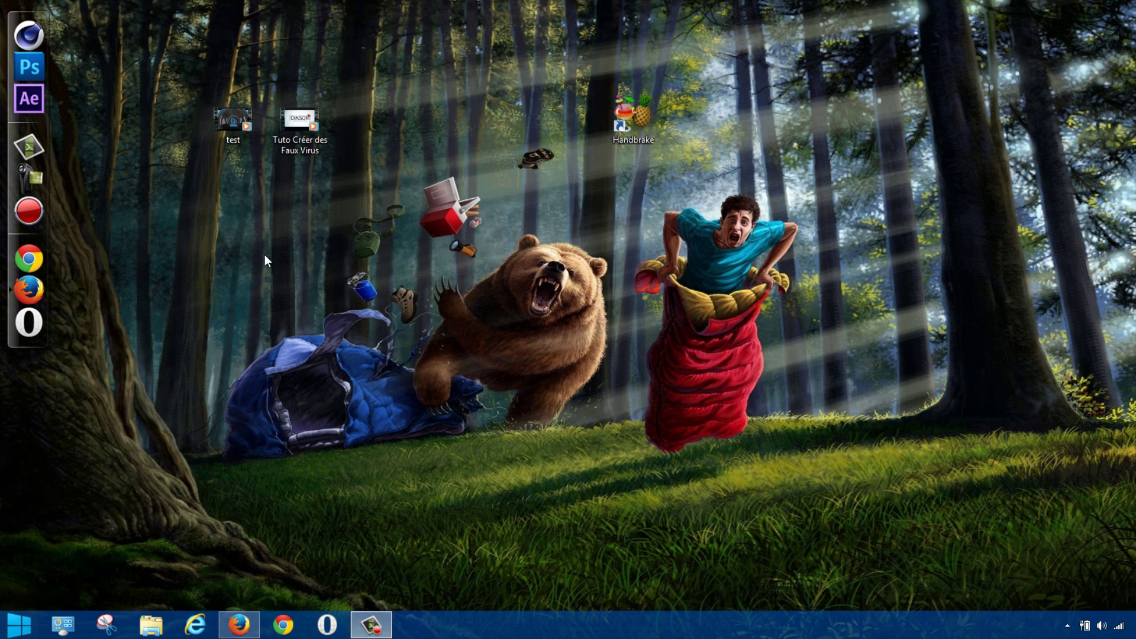
Step: Check the frame size and bitrate of the original "Tuto Créer des Faux Virus" in its detailed file properties, and close them
{"action": "right_click", "coordinate": [291, 125]}
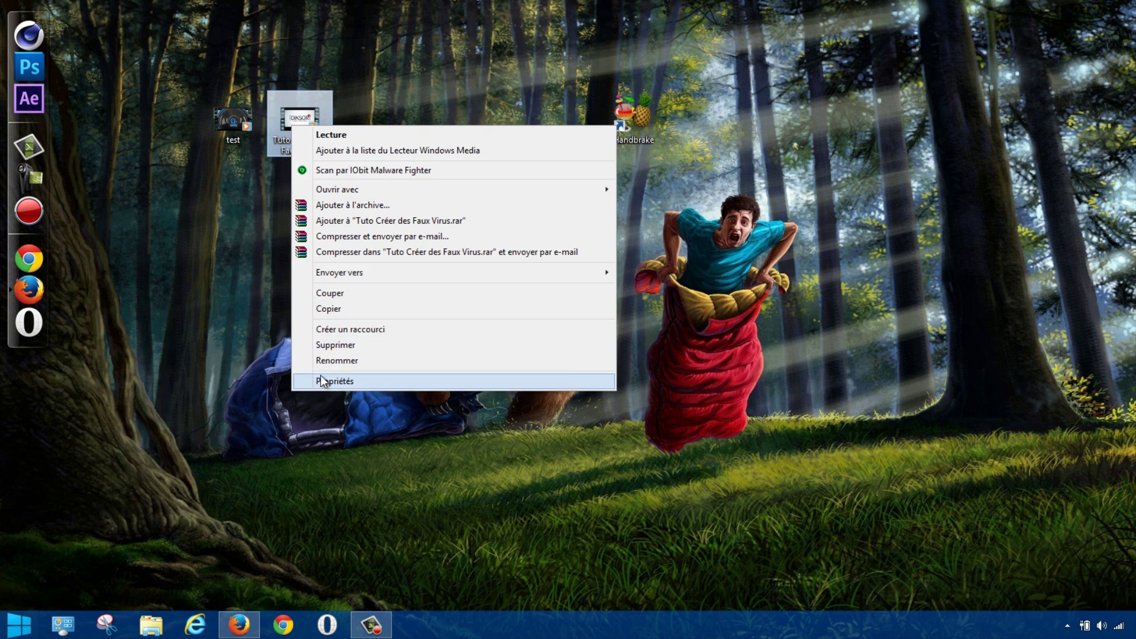
{"action": "left_click", "coordinate": [340, 381]}
{"action": "left_click", "coordinate": [391, 161]}
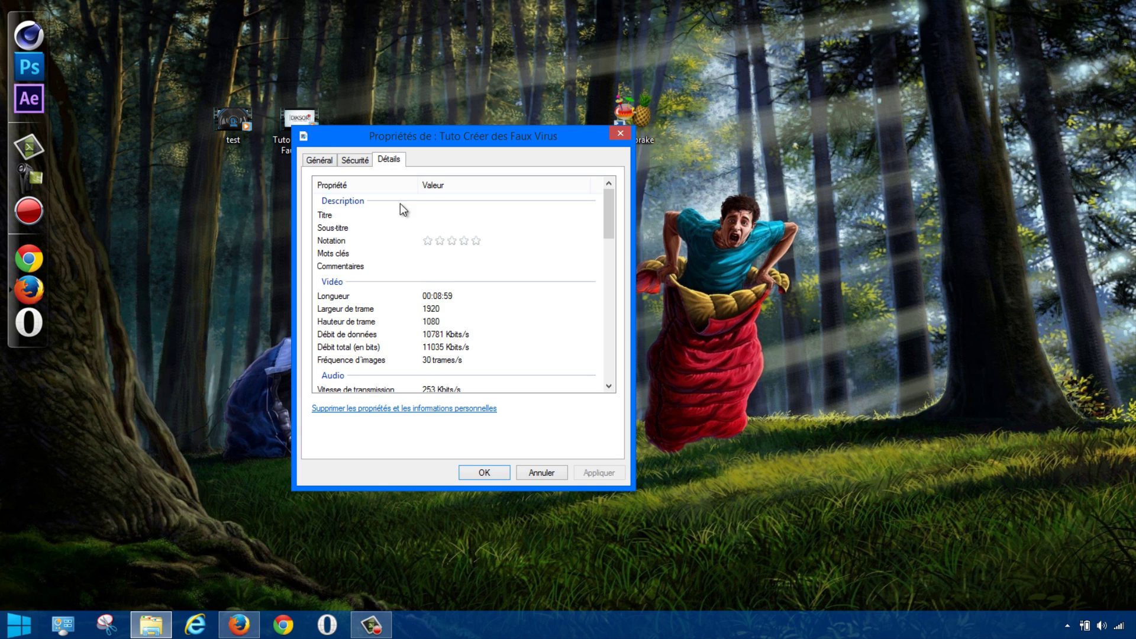
{"action": "left_click", "coordinate": [484, 471]}
Step: Check the encoded test video's frame size and bitrate in its detailed file properties, and close them
{"action": "right_click", "coordinate": [235, 121]}
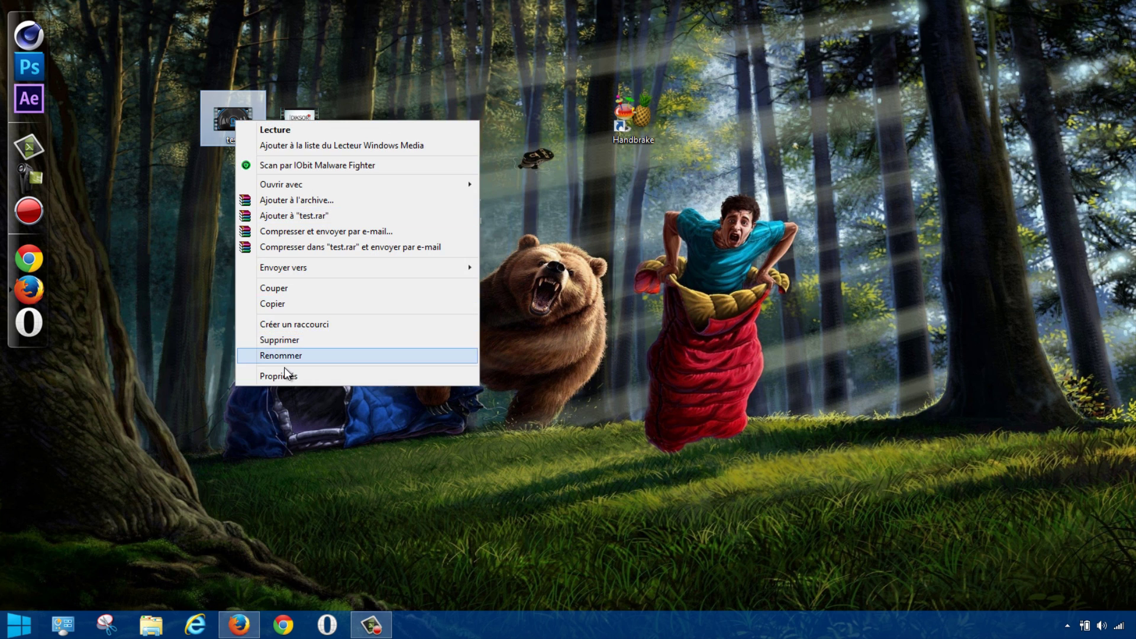
{"action": "left_click", "coordinate": [284, 375]}
{"action": "left_click", "coordinate": [332, 156]}
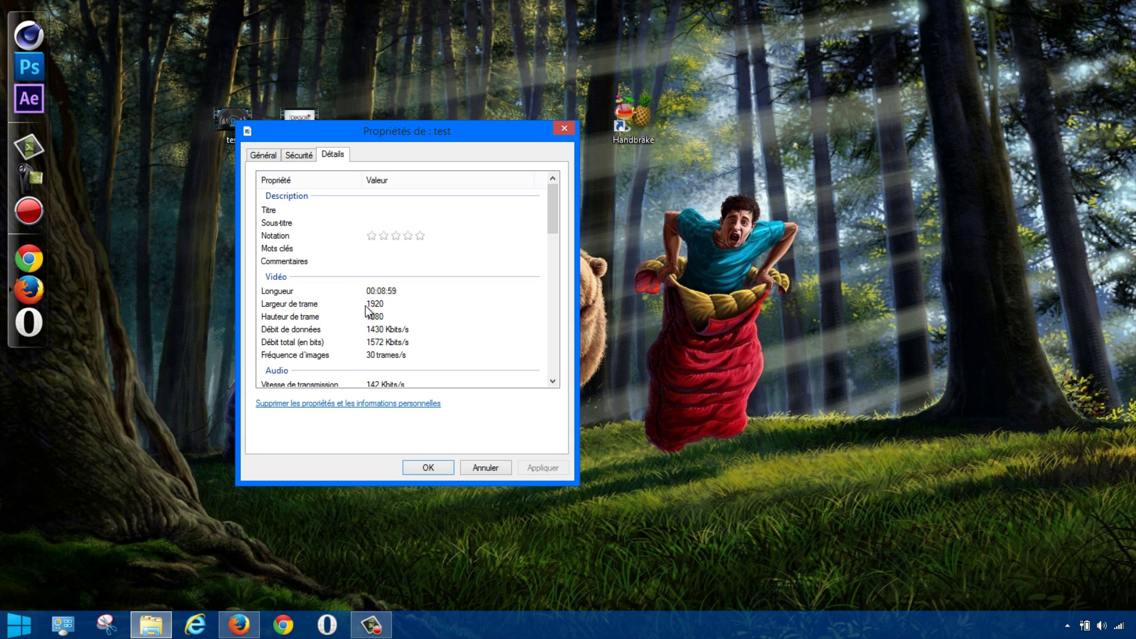
{"action": "left_click", "coordinate": [424, 467]}
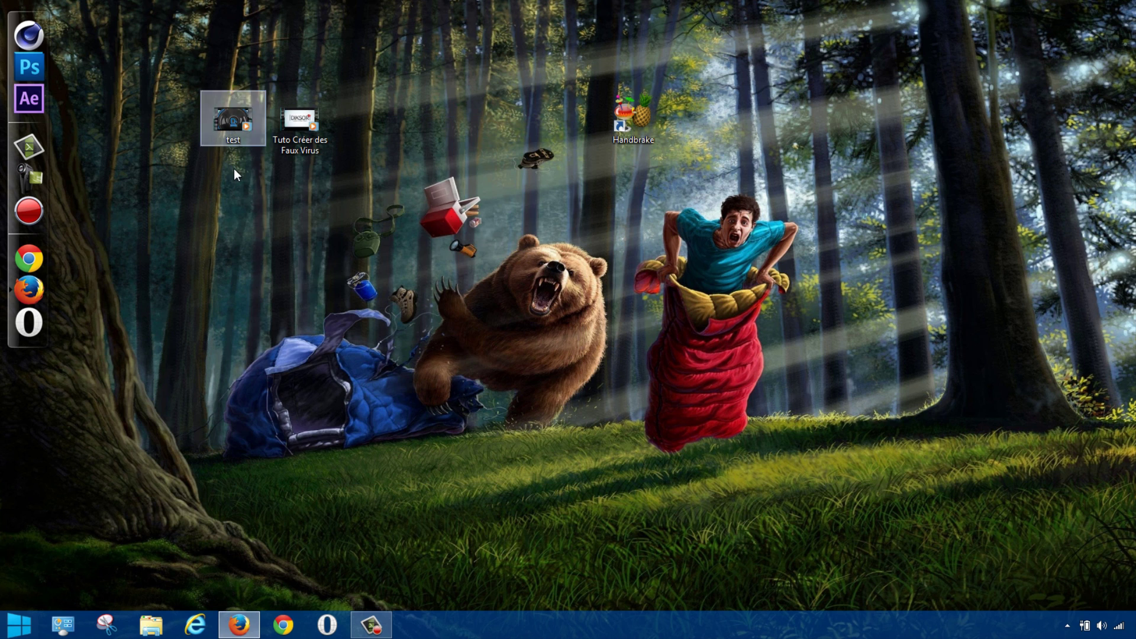